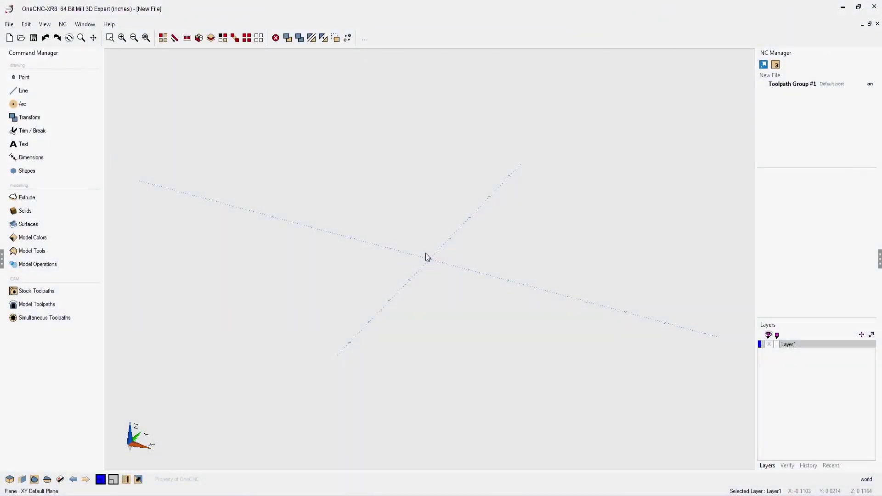
In the top view, draw a stepped line profile from the origin, running 4 across, 2 down, 1.5 across and ending at X5.5 Y-4.
{"action": "right_click", "coordinate": [425, 253]}
{"action": "left_click", "coordinate": [428, 257]}
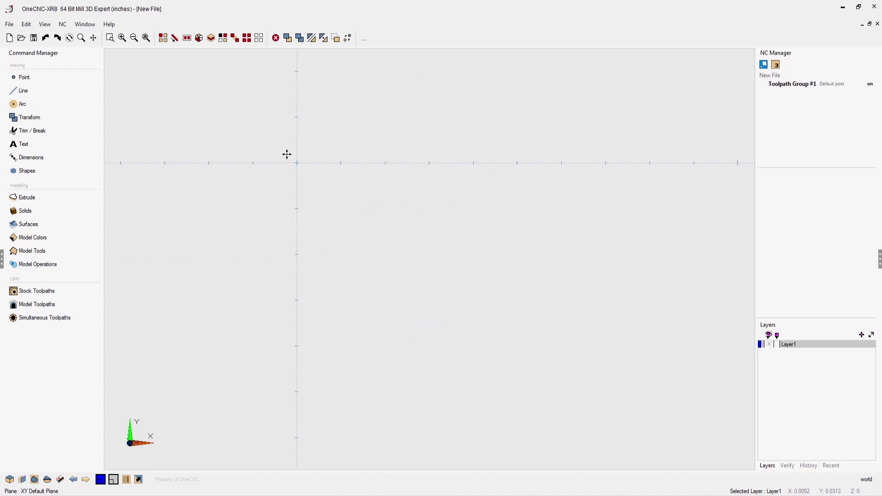
{"action": "left_click", "coordinate": [23, 90]}
{"action": "left_click", "coordinate": [238, 132]}
{"action": "left_click", "coordinate": [484, 232]}
{"action": "left_click", "coordinate": [479, 315]}
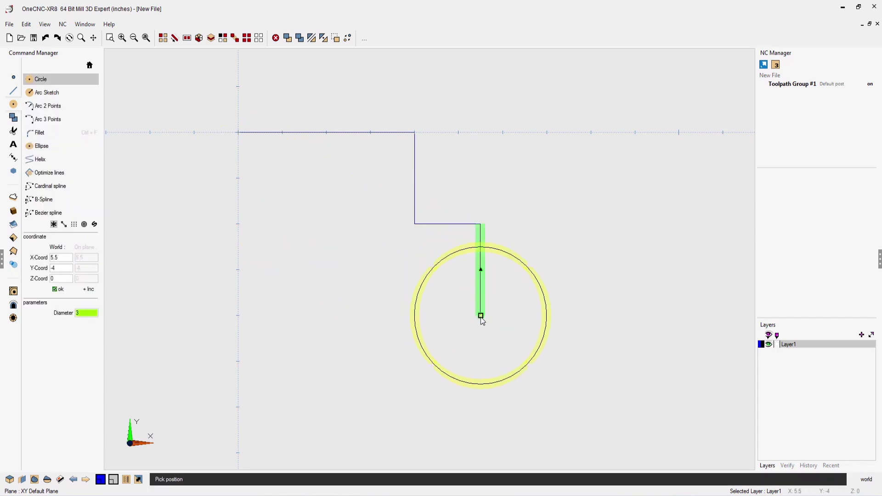
Place a circle of diameter 3 centred at X1.5 Y-4 and connect it to both profile ends with tangent lines.
{"action": "left_click", "coordinate": [304, 315]}
{"action": "left_click", "coordinate": [14, 92]}
{"action": "left_click", "coordinate": [45, 92]}
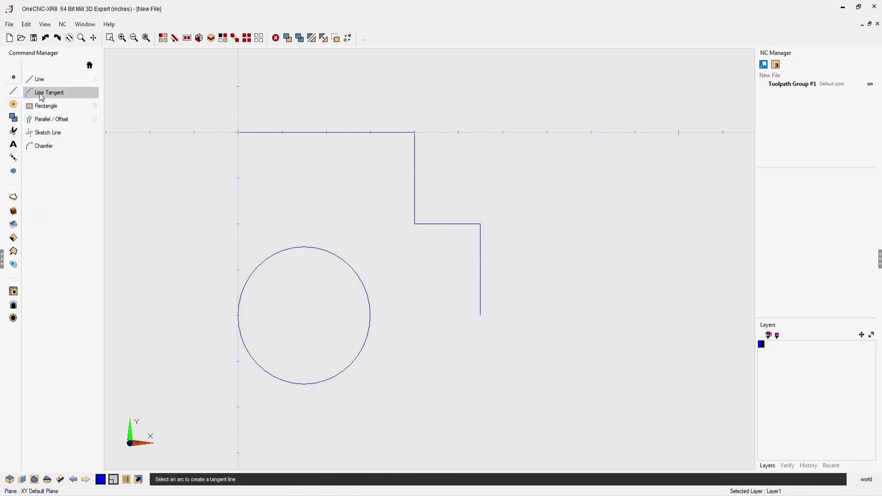
{"action": "left_click", "coordinate": [477, 324]}
{"action": "left_click", "coordinate": [241, 136]}
Draw a three-sided rectangular notch across the part's left vertical edge, spanning Y-1 to Y-2.
{"action": "scroll", "coordinate": [196, 208], "scroll_direction": "up", "scroll_amount": 4}
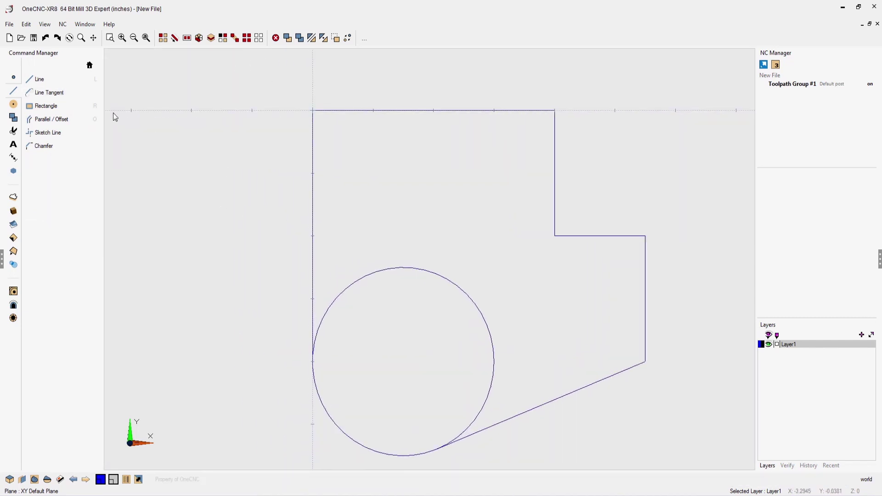
{"action": "left_click", "coordinate": [39, 79]}
{"action": "left_click", "coordinate": [313, 173]}
{"action": "left_click", "coordinate": [335, 174]}
{"action": "left_click", "coordinate": [335, 235]}
{"action": "left_click", "coordinate": [293, 235]}
{"action": "right_click", "coordinate": [248, 220]}
Trim away the notch lines outside the part, the edge segment across the notch opening and the circle's inner arc with Scissors.
{"action": "key", "text": "s"}
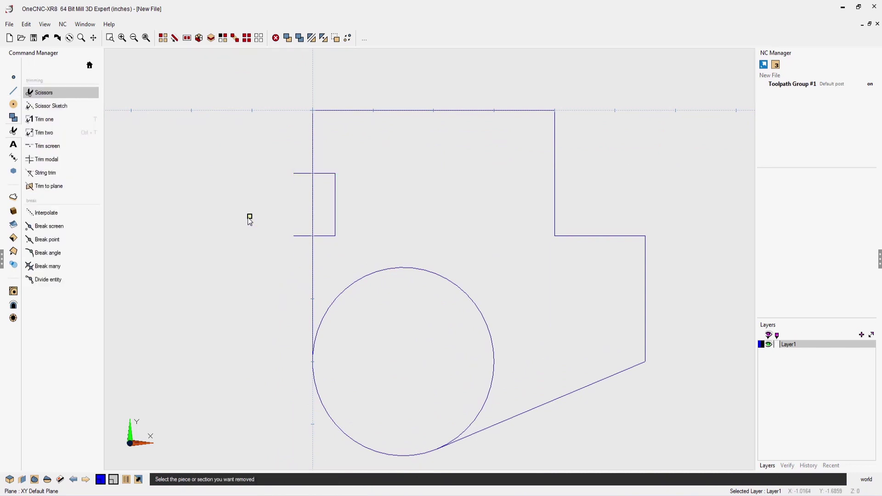
{"action": "left_click", "coordinate": [343, 290]}
{"action": "left_click", "coordinate": [484, 401]}
{"action": "right_click", "coordinate": [352, 352]}
Fillet the profile's upper right corner and the corner between the right edge and the sloped line with radius 0.625.
{"action": "left_click", "coordinate": [13, 104]}
{"action": "left_click", "coordinate": [40, 133]}
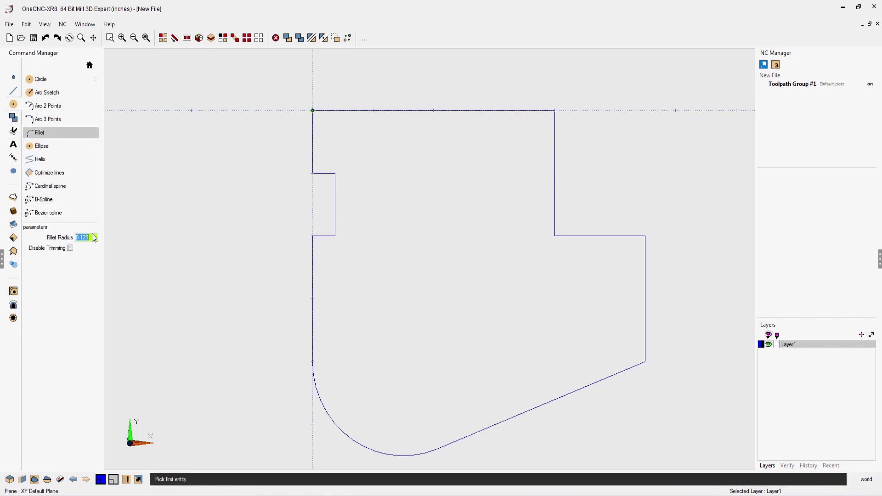
{"action": "key", "text": "Return"}
{"action": "left_click", "coordinate": [502, 111]}
{"action": "left_click", "coordinate": [537, 171]}
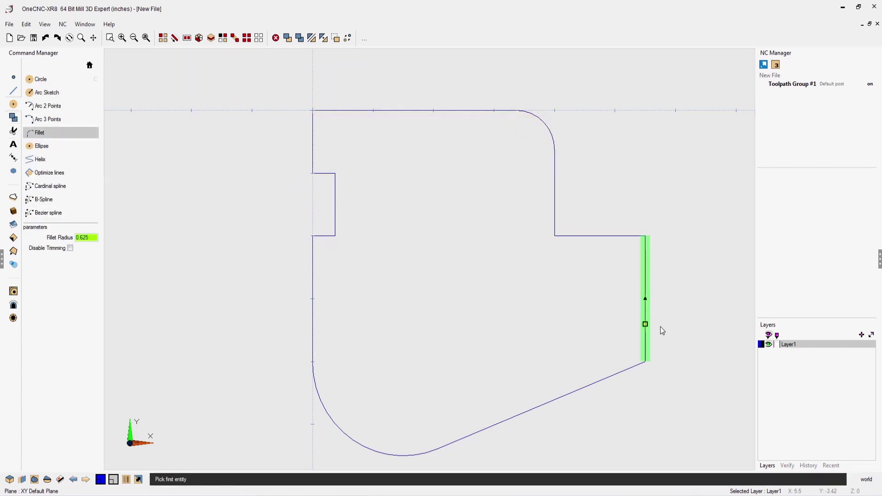
{"action": "left_click", "coordinate": [644, 327]}
{"action": "left_click", "coordinate": [619, 371]}
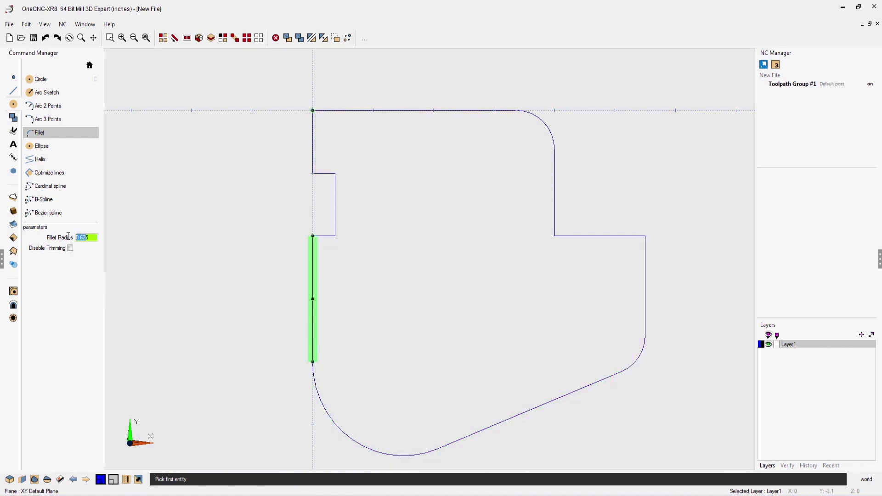
Fillet the inside corner of the profile's step with radius 0.375.
{"action": "type", "text": ".375"}
{"action": "key", "text": "Return"}
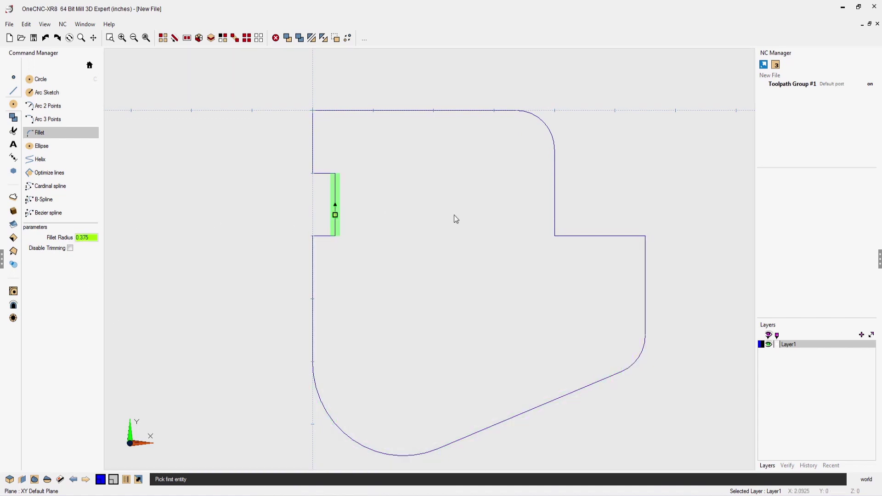
{"action": "left_click", "coordinate": [554, 223]}
{"action": "left_click", "coordinate": [562, 235]}
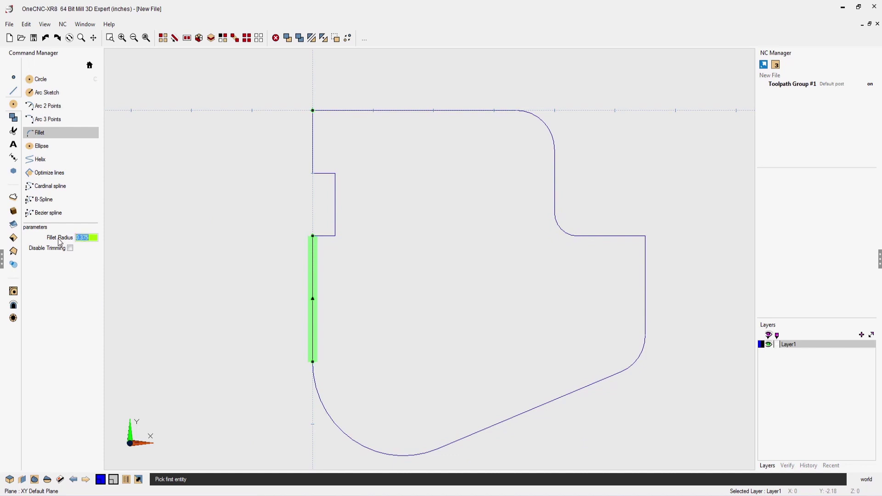
Fillet both inner corners of the notch on the left edge with radius 0.125.
{"action": "left_click", "coordinate": [325, 236]}
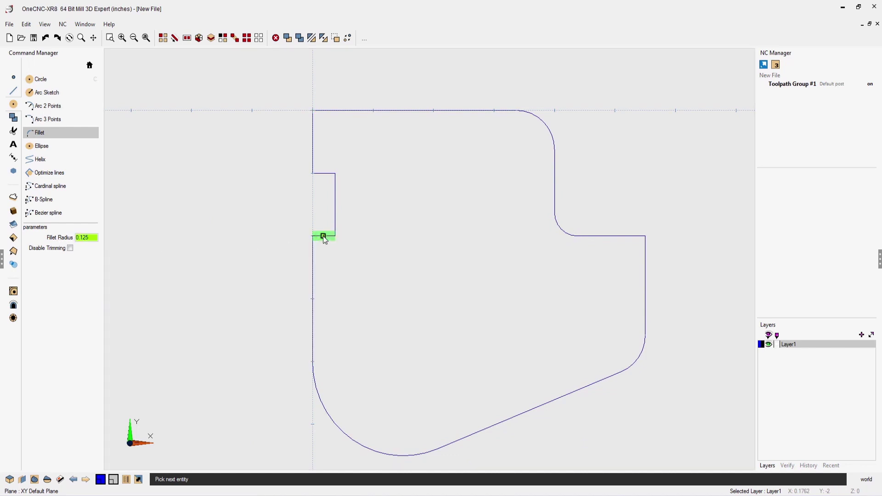
{"action": "left_click", "coordinate": [334, 202]}
{"action": "left_click", "coordinate": [334, 198]}
{"action": "left_click", "coordinate": [329, 174]}
{"action": "key", "text": "Escape"}
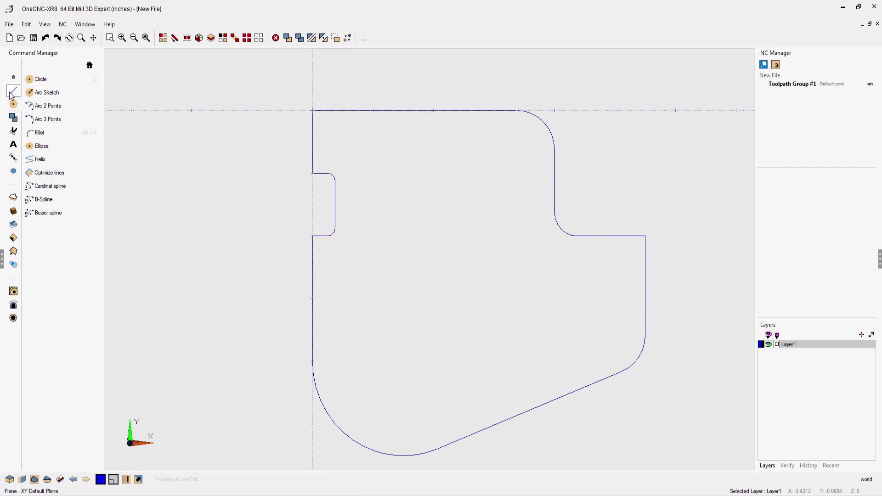
Chamfer the profile's upper left corner at the origin and the outer corner of the step on the right.
{"action": "left_click", "coordinate": [14, 91]}
{"action": "left_click", "coordinate": [39, 146]}
{"action": "left_click", "coordinate": [296, 151]}
{"action": "left_click", "coordinate": [362, 126]}
{"action": "left_click", "coordinate": [597, 236]}
{"action": "left_click", "coordinate": [645, 277]}
{"action": "key", "text": "Escape"}
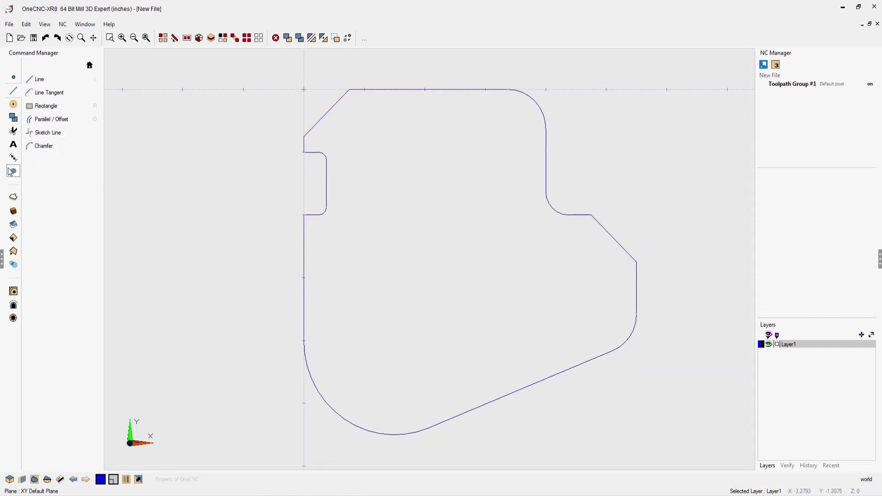
Add a 3 by 3 grid of 0.25 diameter holes in the upper part of the profile, with its lower left hole at X1.5 Y-2.5.
{"action": "left_click", "coordinate": [10, 172]}
{"action": "left_click", "coordinate": [48, 133]}
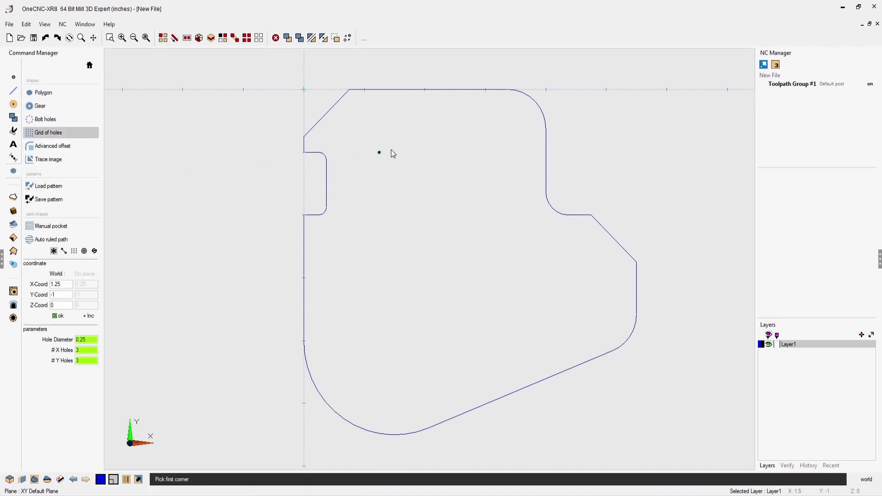
{"action": "left_click", "coordinate": [503, 131]}
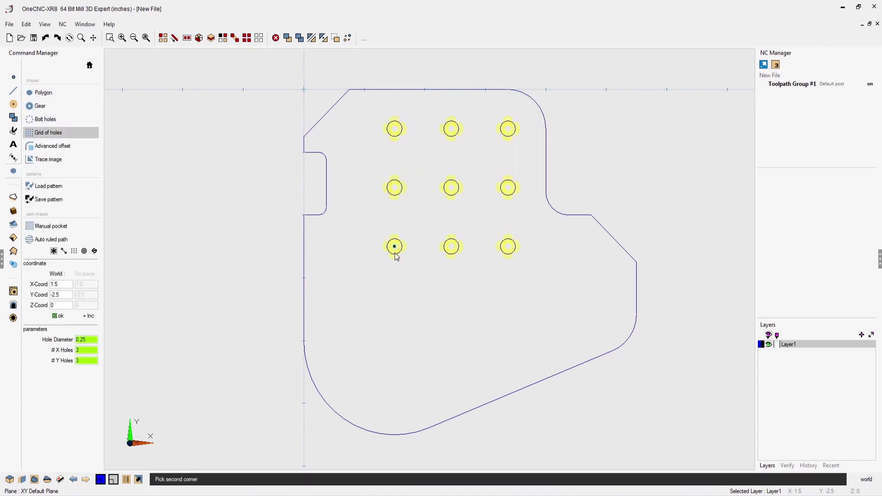
{"action": "left_click", "coordinate": [395, 253]}
Draw two circles of diameter 1 side by side below the hole grid, the right one centred at X3.375 Y-3.8125.
{"action": "left_click", "coordinate": [13, 104]}
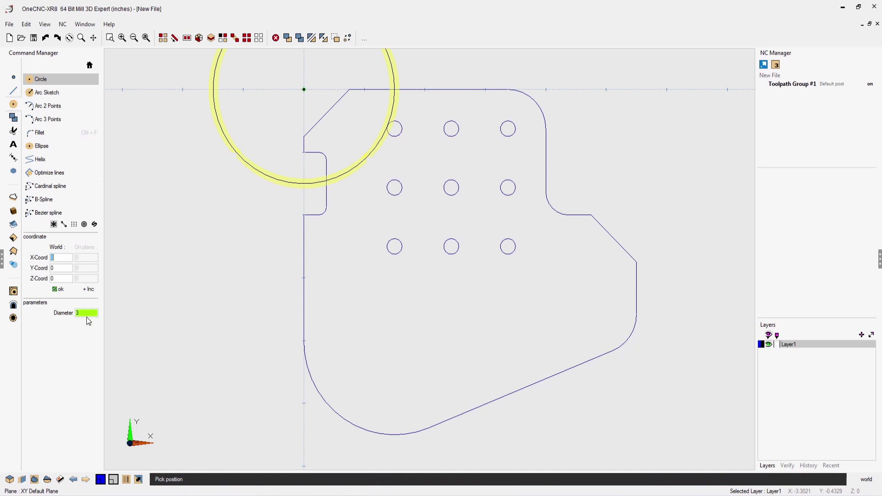
{"action": "type", "text": "1"}
{"action": "left_click", "coordinate": [426, 329]}
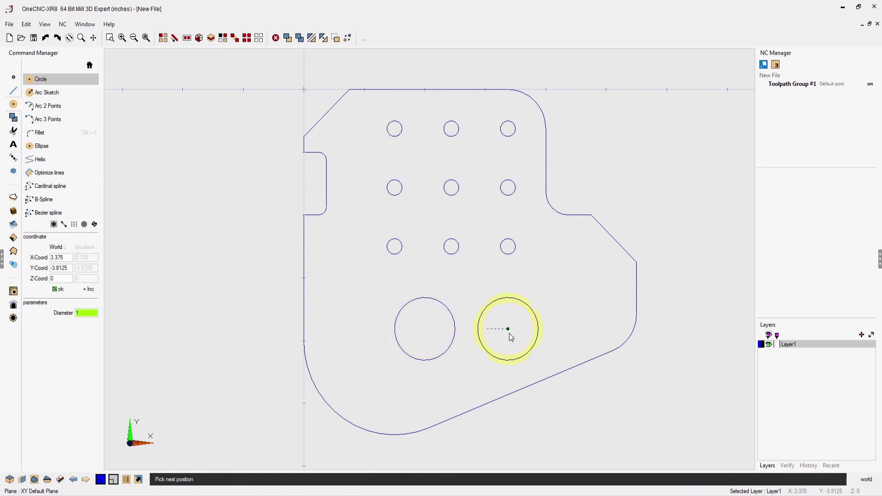
{"action": "left_click", "coordinate": [509, 333]}
{"action": "key", "text": "Escape"}
Alter the two large circles: centre the left one in the big rounded corner with radius about 1.085, and move the other near the lower right corner.
{"action": "key", "text": "a"}
{"action": "left_click", "coordinate": [425, 331]}
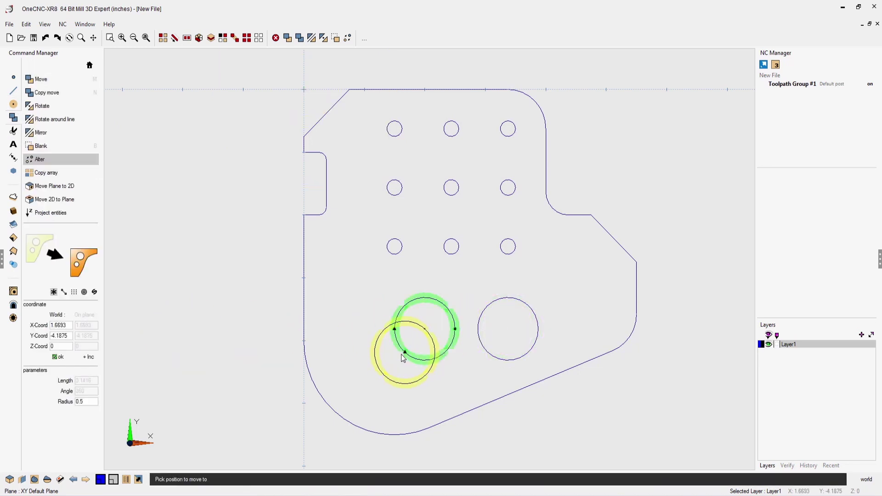
{"action": "left_click", "coordinate": [394, 347]}
{"action": "left_click", "coordinate": [510, 329]}
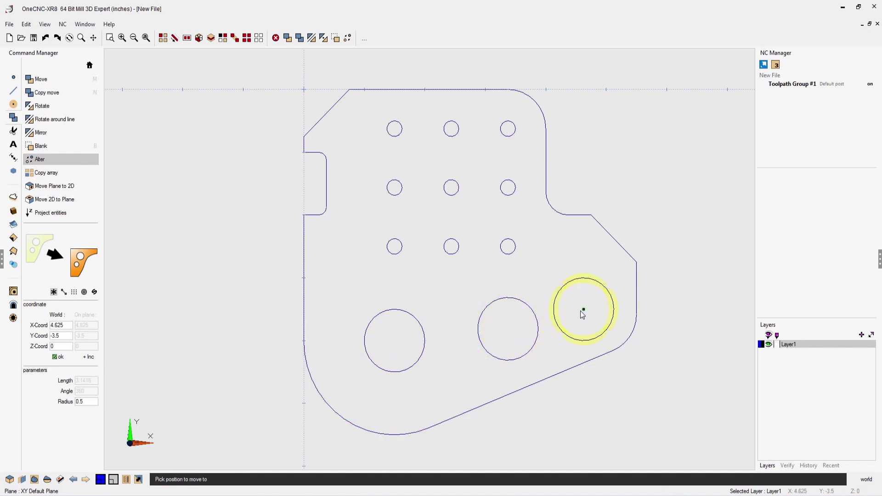
{"action": "left_click", "coordinate": [598, 315]}
{"action": "left_click", "coordinate": [419, 317]}
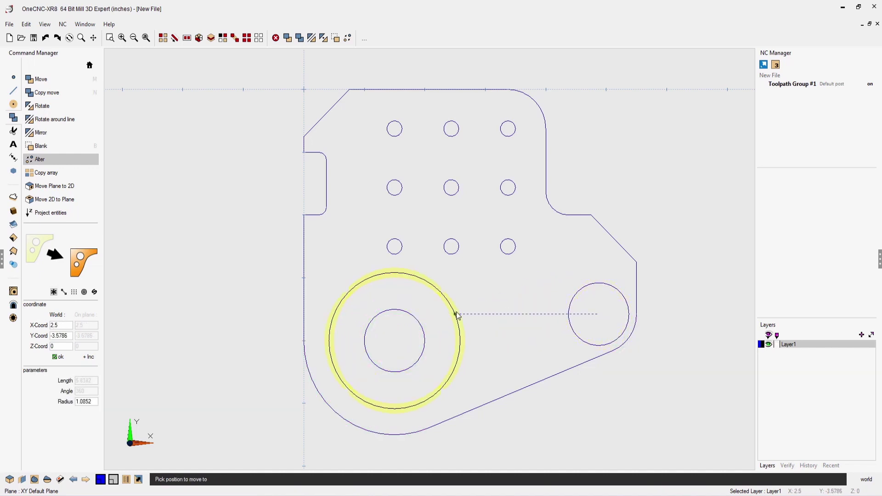
{"action": "left_click", "coordinate": [456, 315]}
Move the whole part away from the origin and back, snapping its upper left corner location onto the origin.
{"action": "scroll", "coordinate": [476, 300], "scroll_direction": "down", "scroll_amount": 1}
{"action": "middle_click_drag", "start_coordinate": [476, 300], "coordinate": [371, 283]}
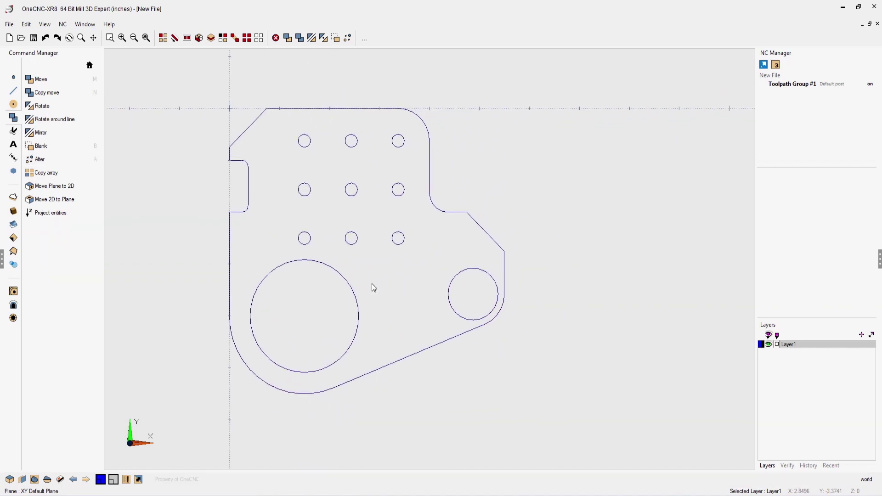
{"action": "left_click", "coordinate": [287, 39]}
{"action": "left_click", "coordinate": [249, 117]}
{"action": "left_click", "coordinate": [403, 168]}
{"action": "left_click", "coordinate": [397, 166]}
{"action": "left_click", "coordinate": [229, 109]}
Mirror the whole part about the vertical Y axis through the origin, without keeping a copy.
{"action": "mouse_move", "coordinate": [254, 168]}
{"action": "middle_mouse_down"}
{"action": "mouse_move", "coordinate": [360, 211]}
{"action": "mouse_move", "coordinate": [455, 222]}
{"action": "middle_mouse_up"}
{"action": "left_click", "coordinate": [311, 38]}
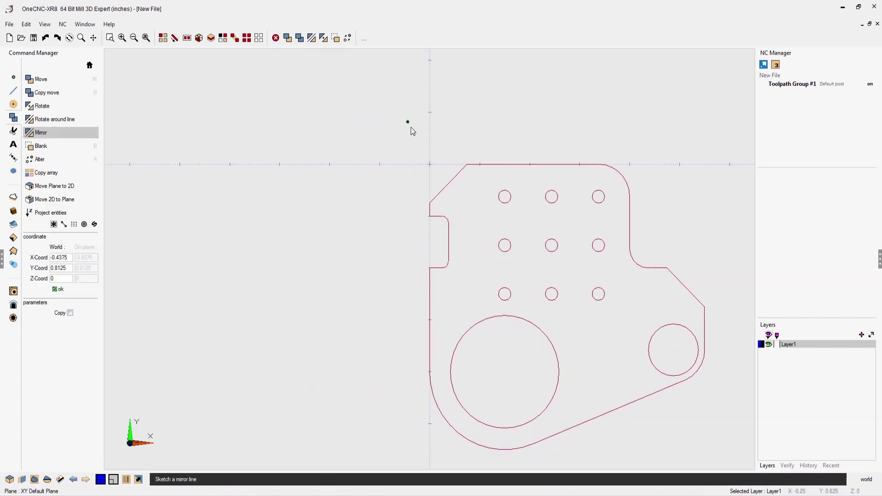
{"action": "left_click", "coordinate": [429, 164]}
{"action": "left_click", "coordinate": [430, 178]}
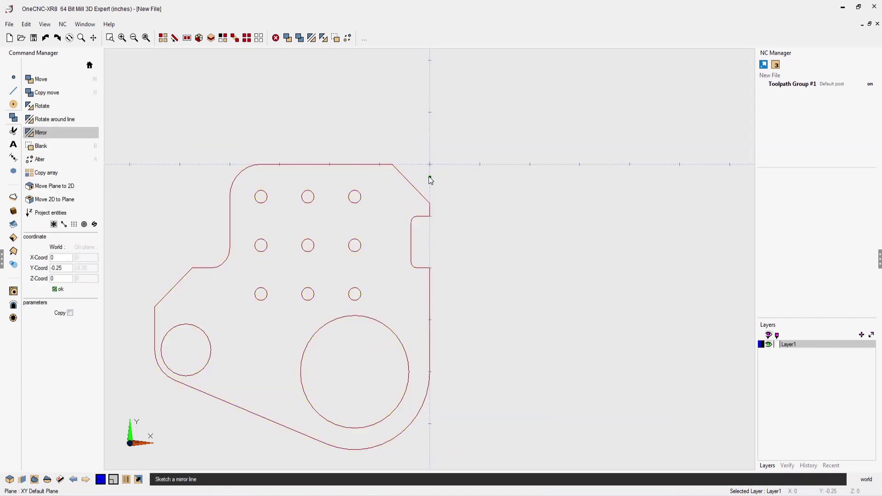
{"action": "key", "text": "Escape"}
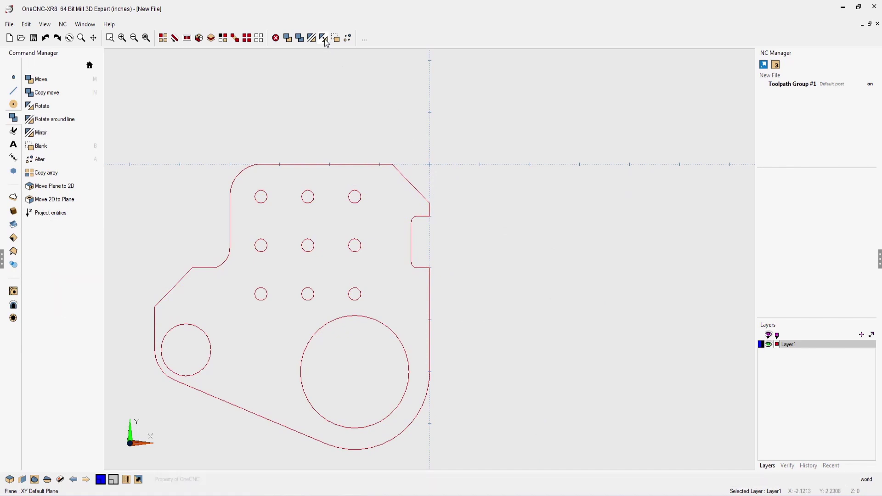
Rotate the mirrored part 90 degrees counterclockwise about the origin.
{"action": "left_click", "coordinate": [323, 38]}
{"action": "left_click", "coordinate": [429, 164]}
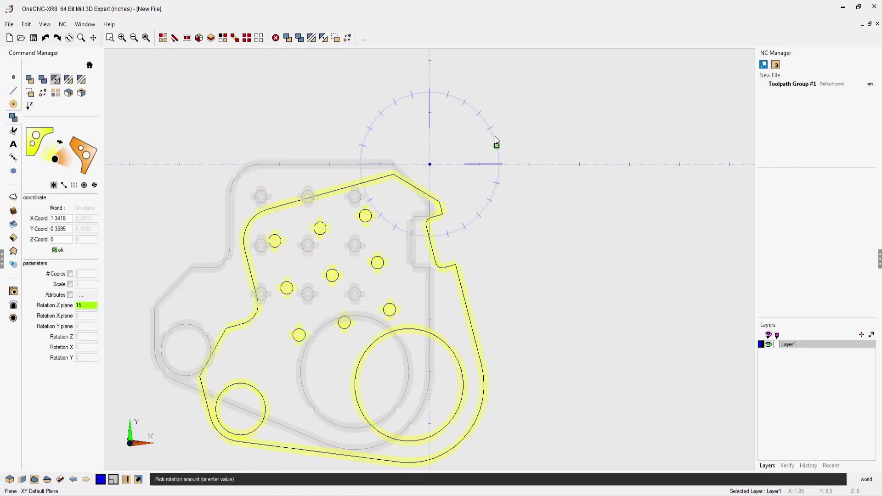
{"action": "left_click", "coordinate": [431, 98]}
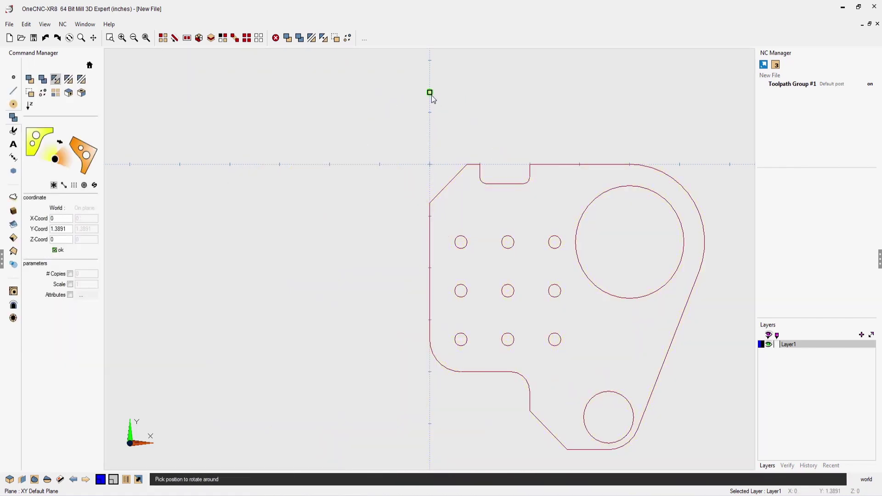
{"action": "key", "text": "Escape"}
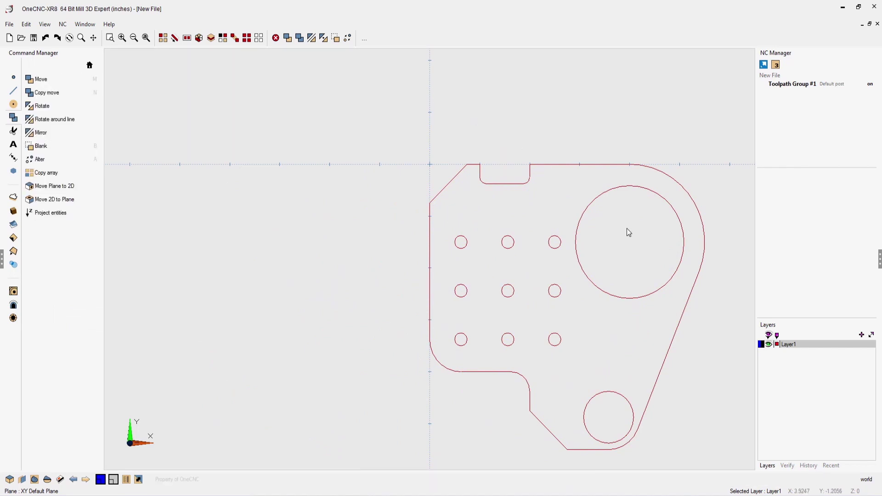
Roll the operation history back through the Mirror, Move and Alter entries to review earlier states of the part.
{"action": "left_click", "coordinate": [808, 465]}
{"action": "left_click", "coordinate": [764, 449]}
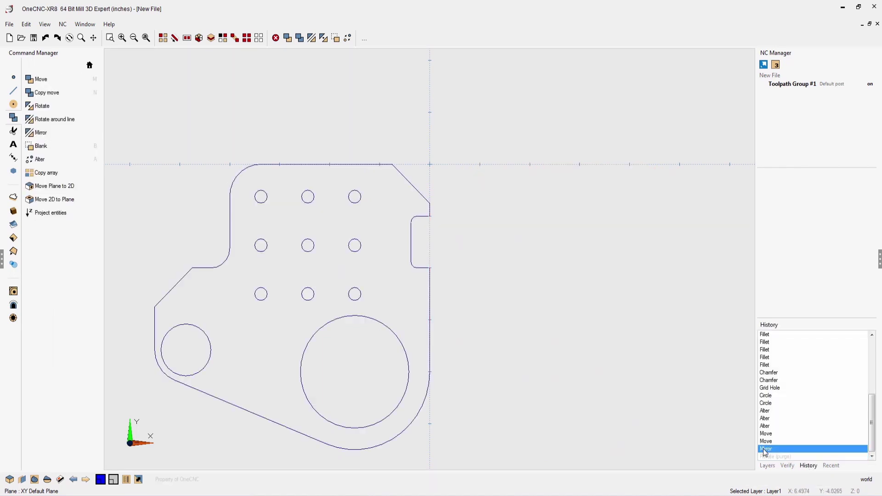
{"action": "left_click", "coordinate": [766, 441]}
{"action": "left_click", "coordinate": [765, 433]}
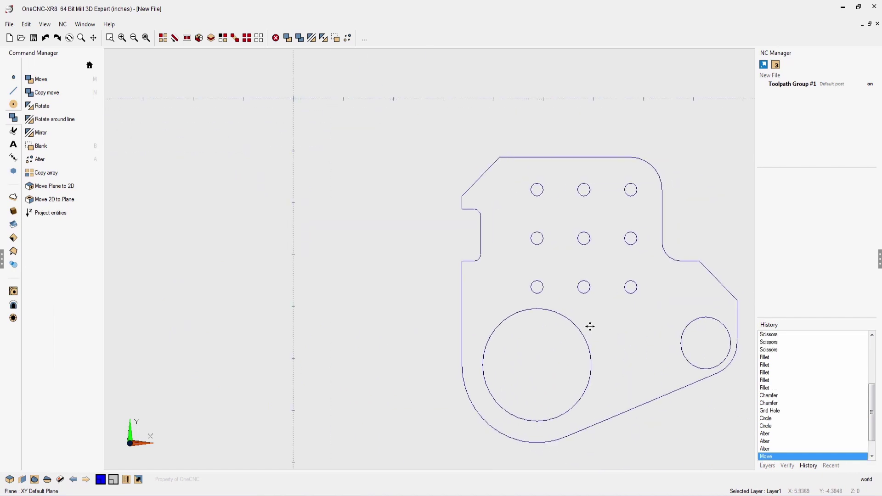
{"action": "left_click", "coordinate": [764, 449]}
{"action": "left_click", "coordinate": [767, 441]}
{"action": "key", "text": "Up"}
{"action": "key", "text": "Up"}
Roll the operation history forward again to the final Rotate entry and return to the layer list.
{"action": "left_click", "coordinate": [769, 435]}
{"action": "left_click", "coordinate": [769, 442]}
{"action": "left_click", "coordinate": [770, 449]}
{"action": "left_click", "coordinate": [770, 455]}
{"action": "scroll", "coordinate": [772, 453], "scroll_direction": "down", "scroll_amount": 1}
{"action": "left_click", "coordinate": [777, 441]}
{"action": "left_click", "coordinate": [772, 448]}
{"action": "left_click", "coordinate": [774, 456]}
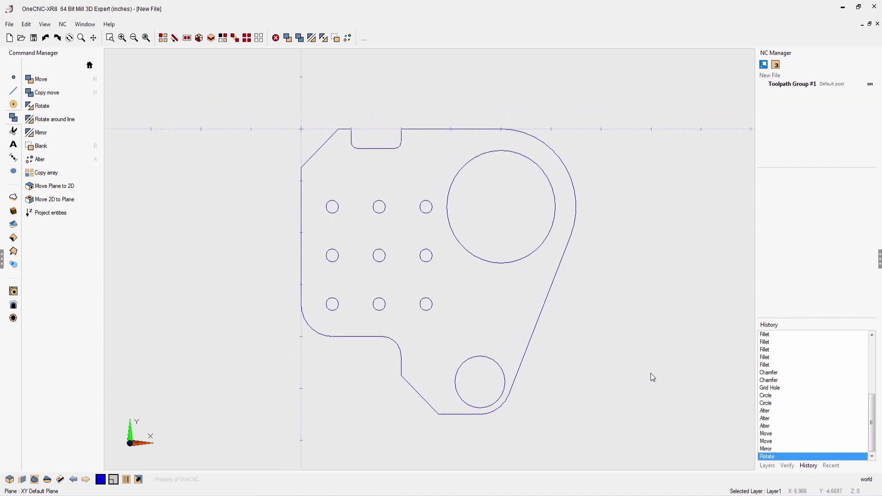
{"action": "left_click", "coordinate": [767, 466]}
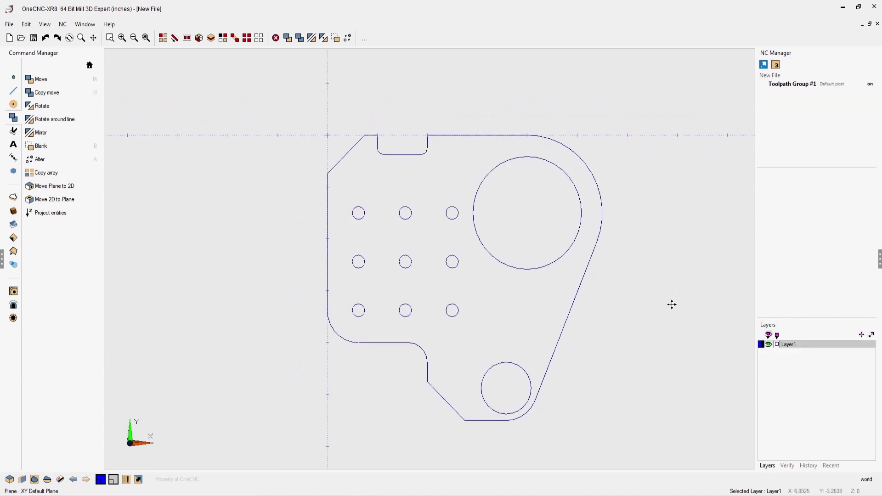
Dimension the vertical distance from the part's upper edge to the lower-left horizontal edge, with a "Ref." suffix and trailing zeros.
{"action": "left_click", "coordinate": [13, 158]}
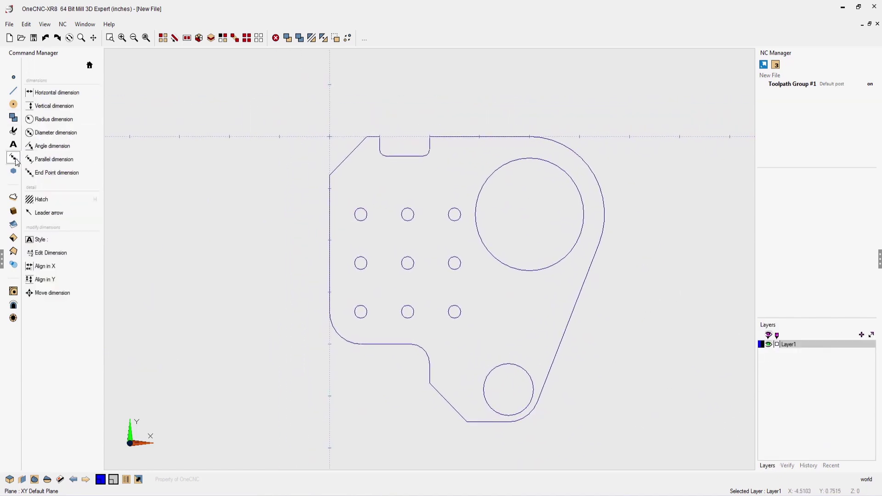
{"action": "left_click", "coordinate": [55, 106]}
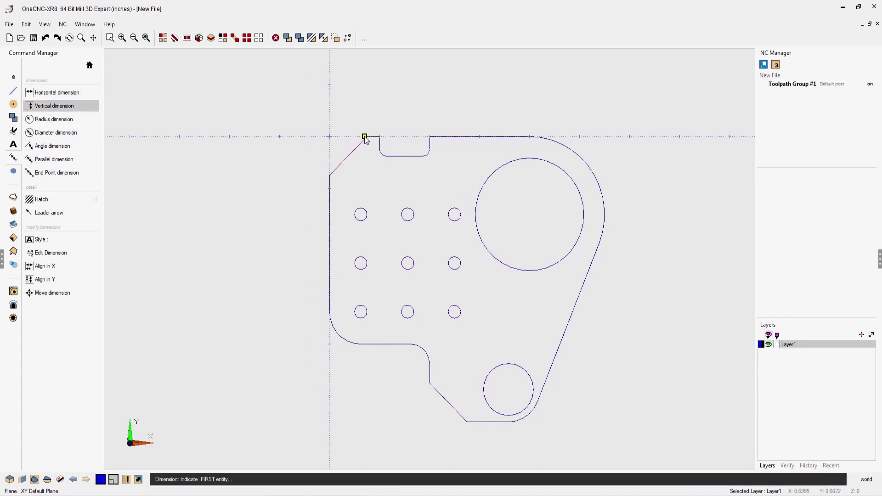
{"action": "left_click", "coordinate": [365, 137]}
{"action": "left_click", "coordinate": [360, 344]}
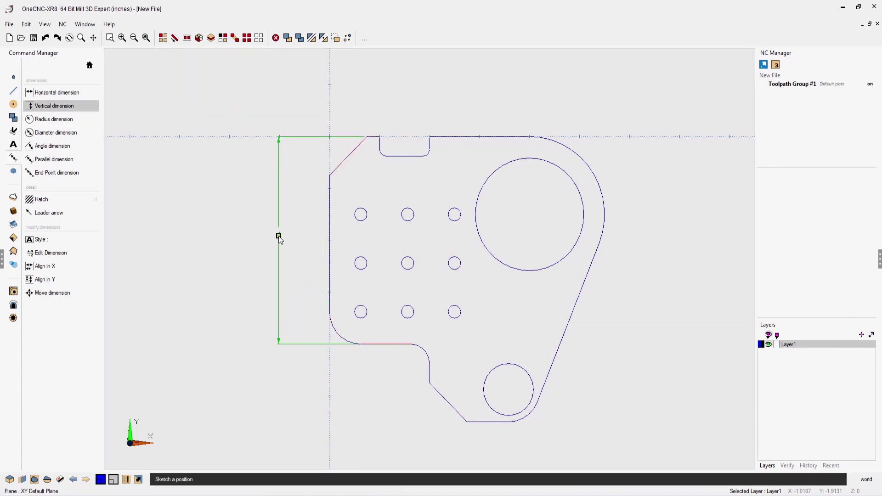
{"action": "left_click", "coordinate": [279, 237]}
{"action": "left_click_drag", "start_coordinate": [390, 121], "coordinate": [571, 65]}
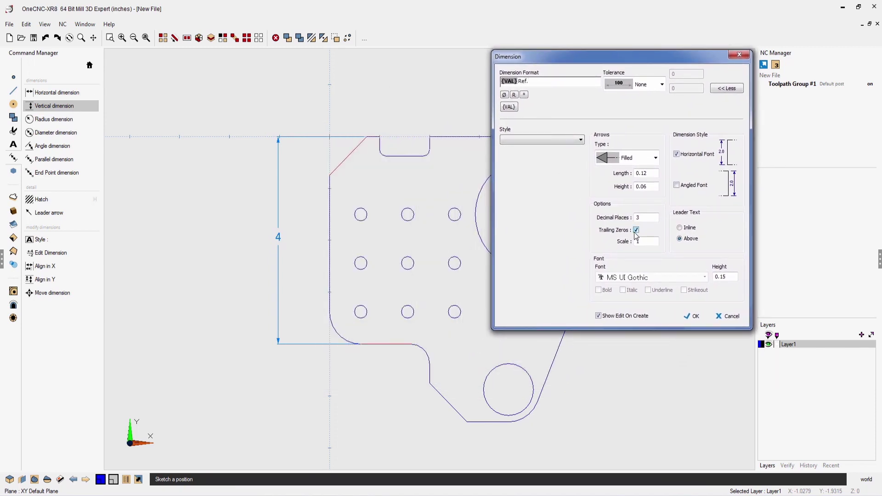
{"action": "left_click", "coordinate": [694, 316]}
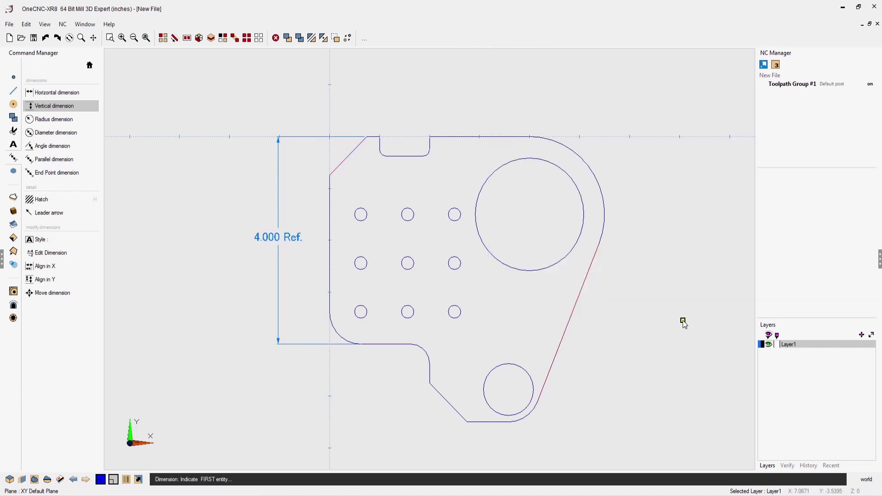
Add a vertical dimension for the part's overall height, placed outside the reference dimension.
{"action": "left_click", "coordinate": [369, 138]}
{"action": "left_click", "coordinate": [453, 414]}
{"action": "left_click", "coordinate": [237, 301]}
Add horizontal dimensions for the overall width above the part and from the left edge to the bottom chamfer corner below it.
{"action": "left_click", "coordinate": [67, 93]}
{"action": "left_click", "coordinate": [330, 172]}
{"action": "left_click", "coordinate": [608, 214]}
{"action": "left_click", "coordinate": [471, 110]}
{"action": "left_click", "coordinate": [327, 314]}
{"action": "left_click", "coordinate": [464, 419]}
{"action": "left_click", "coordinate": [402, 457]}
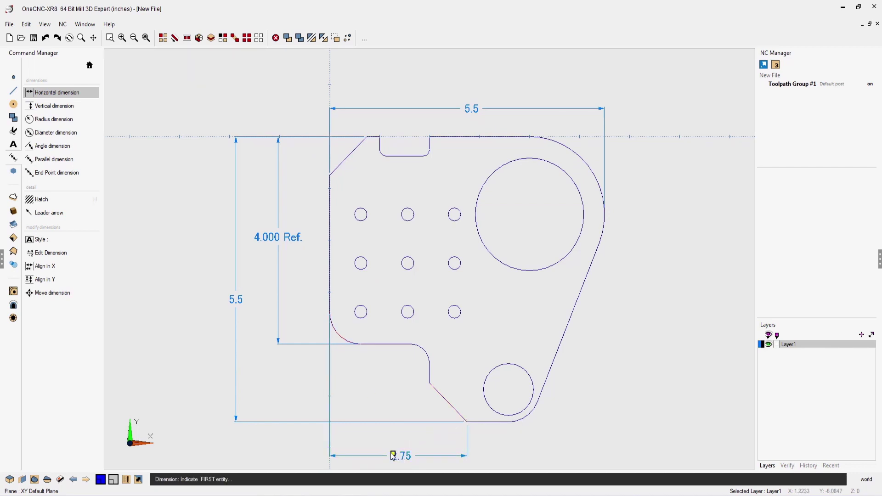
Add a radius dimension to the lower-right corner arc and a diameter dimension to the large circle.
{"action": "left_click", "coordinate": [73, 120]}
{"action": "left_click", "coordinate": [532, 420]}
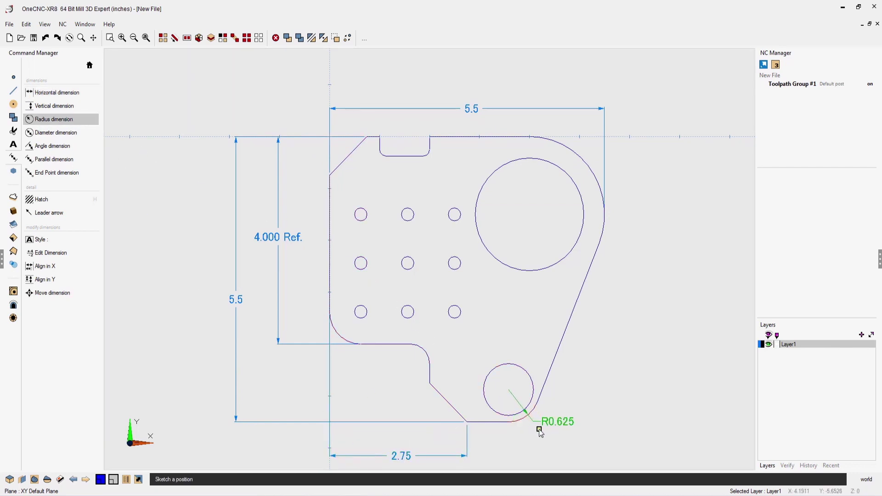
{"action": "left_click", "coordinate": [555, 465]}
{"action": "left_click", "coordinate": [56, 133]}
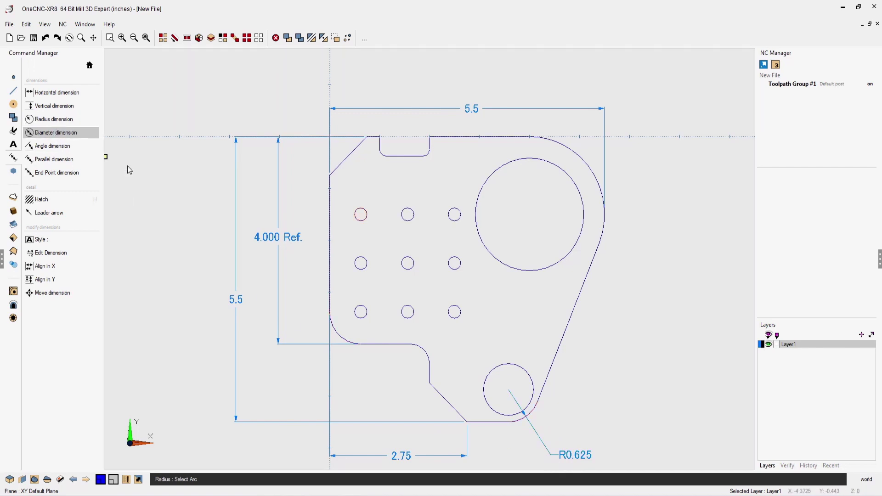
{"action": "left_click", "coordinate": [562, 257]}
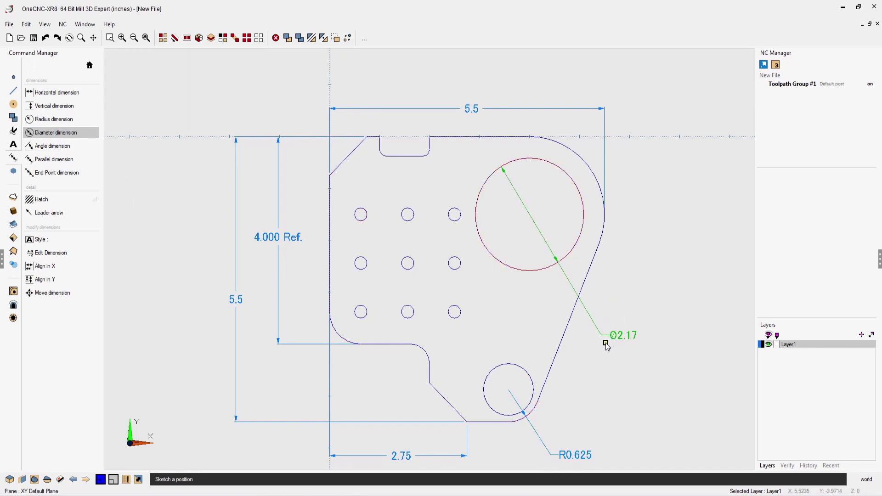
{"action": "key", "text": "Escape"}
{"action": "middle_click_drag", "start_coordinate": [599, 341], "coordinate": [599, 317]}
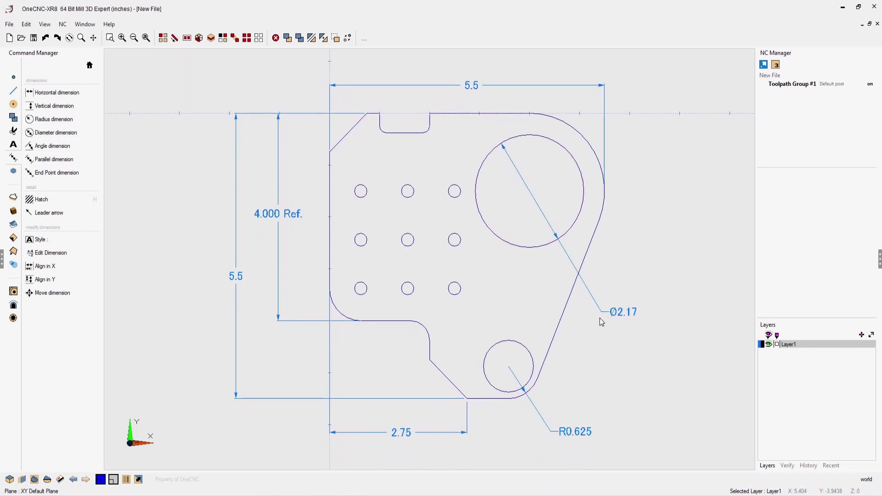
Hatch the whole part in the Iron style with distance .065 and angle 45, and view it isometrically.
{"action": "key", "text": "ctrl+a"}
{"action": "left_click", "coordinate": [54, 199]}
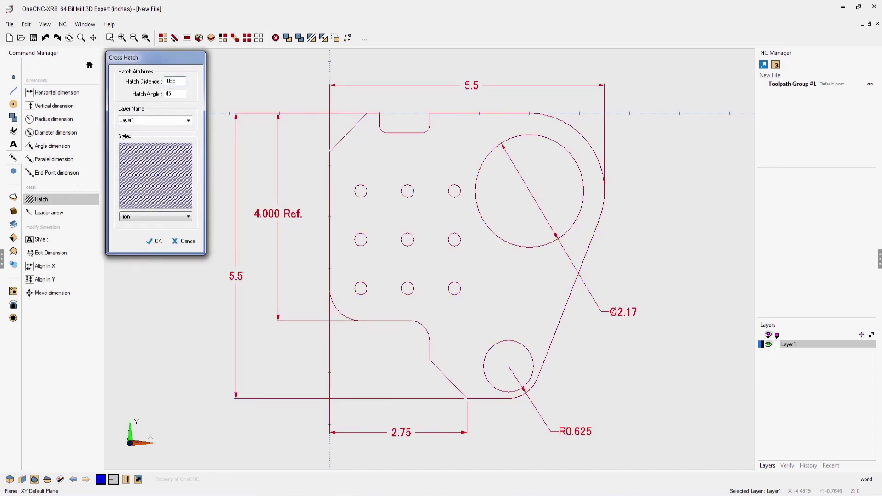
{"action": "left_click", "coordinate": [154, 242]}
{"action": "key", "text": "i"}
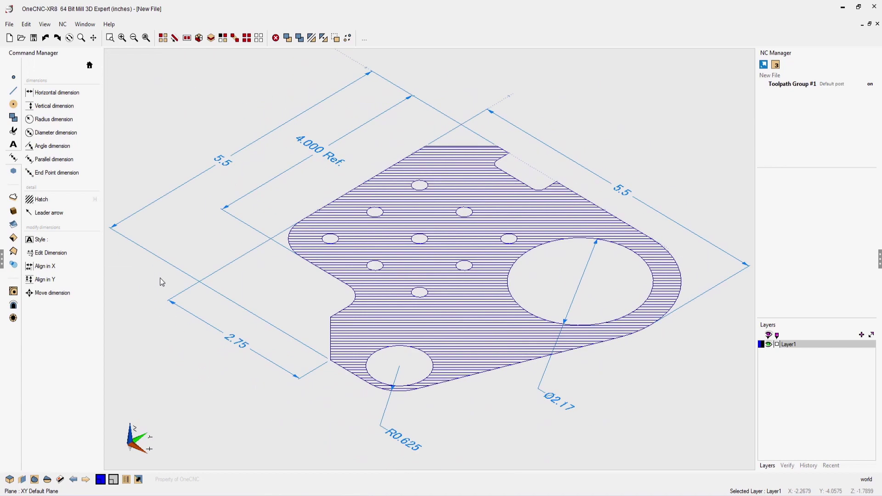
{"action": "scroll", "coordinate": [268, 329], "scroll_direction": "down", "scroll_amount": 1}
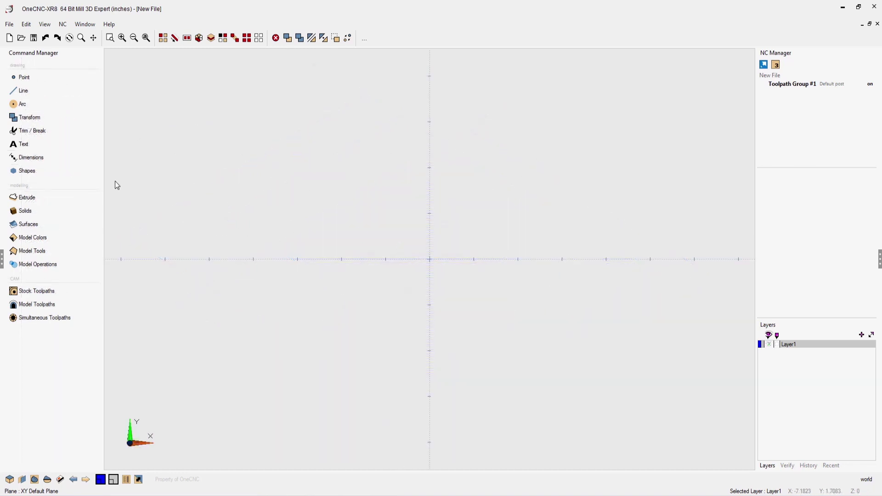
Add the Extrude curves, Extrude cut, Extrude a boss, Fillet and Shelling commands to the quick-access toolbar.
{"action": "left_click", "coordinate": [28, 199]}
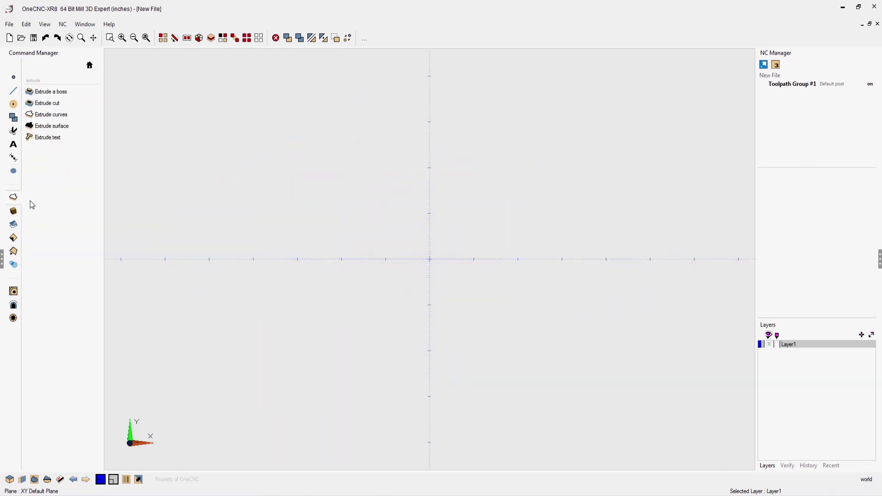
{"action": "right_click", "coordinate": [60, 117]}
{"action": "right_click", "coordinate": [57, 106]}
{"action": "left_click", "coordinate": [65, 94]}
{"action": "left_click", "coordinate": [14, 252]}
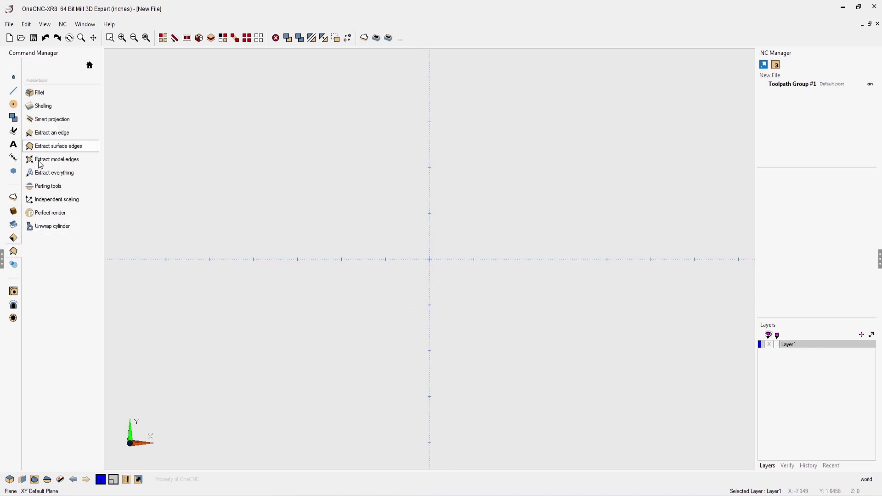
{"action": "left_click", "coordinate": [42, 93]}
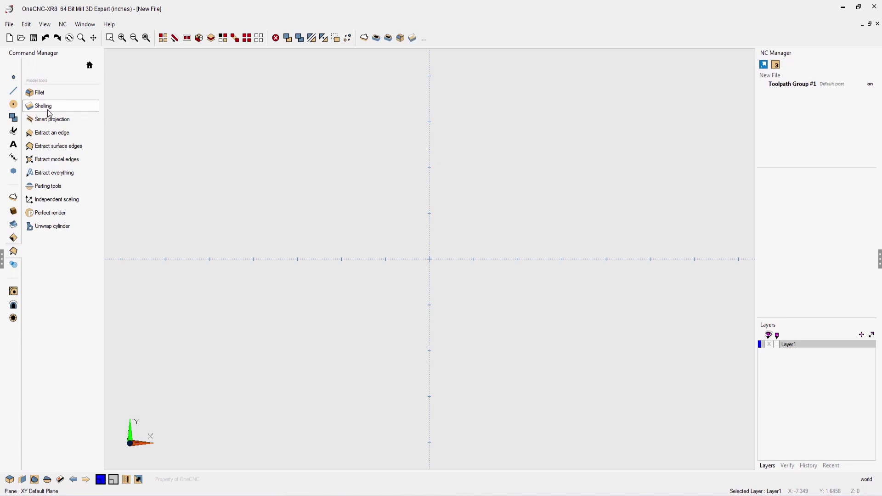
{"action": "left_click", "coordinate": [90, 65]}
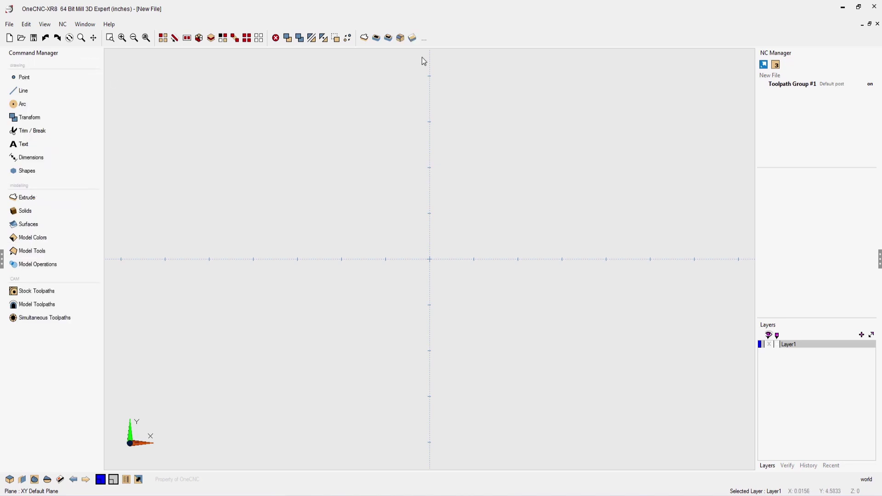
Open the AutoCAD drawing Torqueflite Body.DXF and view it from above.
{"action": "left_click", "coordinate": [22, 38]}
{"action": "left_click", "coordinate": [251, 420]}
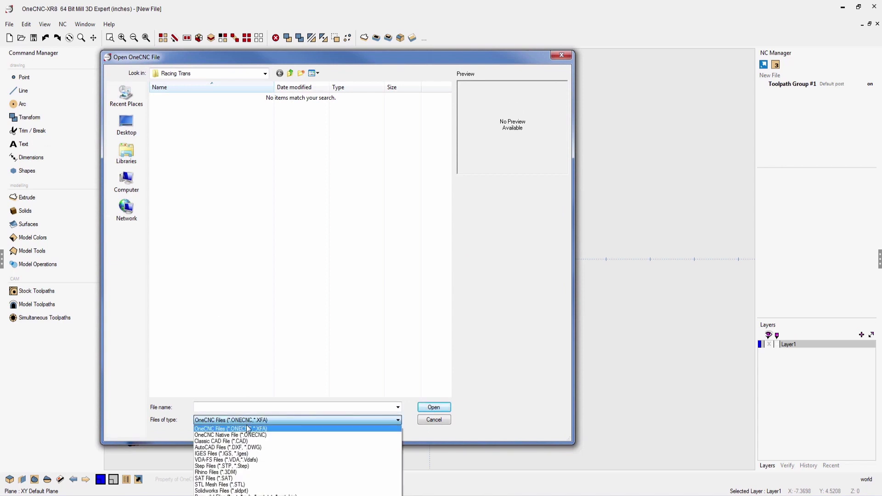
{"action": "left_click", "coordinate": [245, 447]}
{"action": "double_click", "coordinate": [211, 97]}
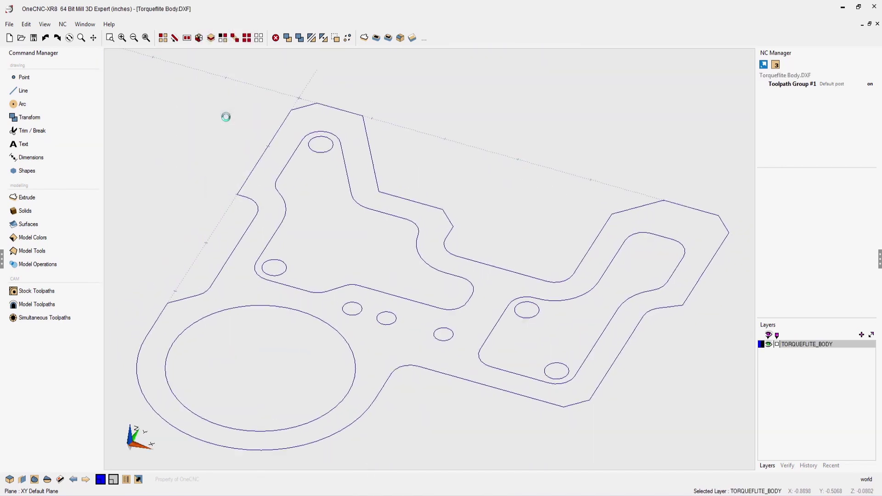
{"action": "middle_click_drag", "start_coordinate": [230, 178], "coordinate": [345, 200]}
Select the drawing's duplicate and overlapping entities with Smart Selection.
{"action": "left_click", "coordinate": [209, 39]}
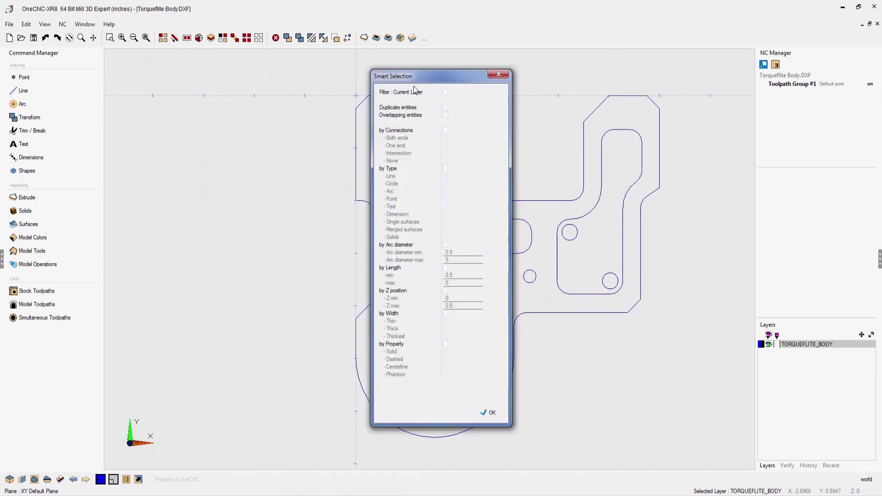
{"action": "left_click_drag", "start_coordinate": [414, 89], "coordinate": [222, 84]}
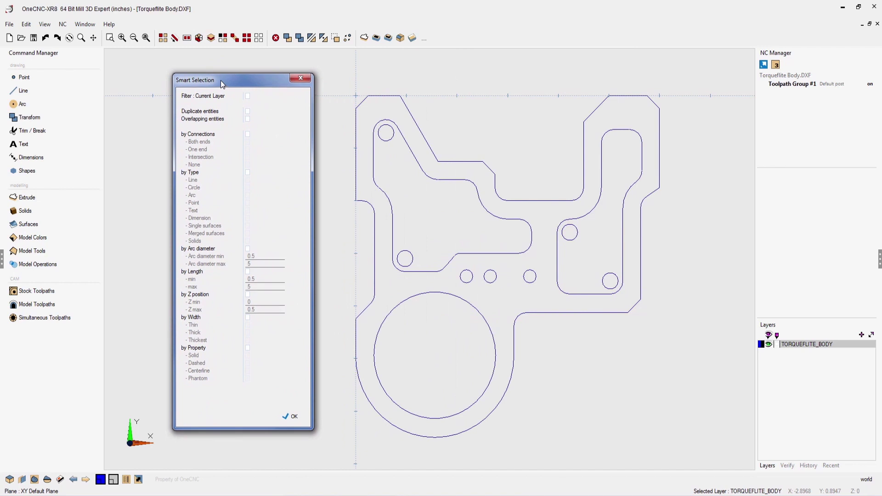
{"action": "left_click", "coordinate": [248, 112]}
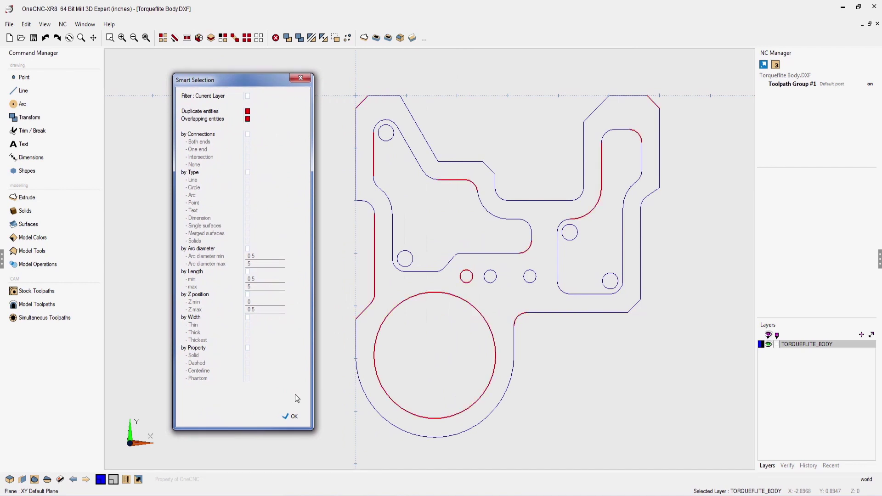
{"action": "left_click", "coordinate": [293, 417]}
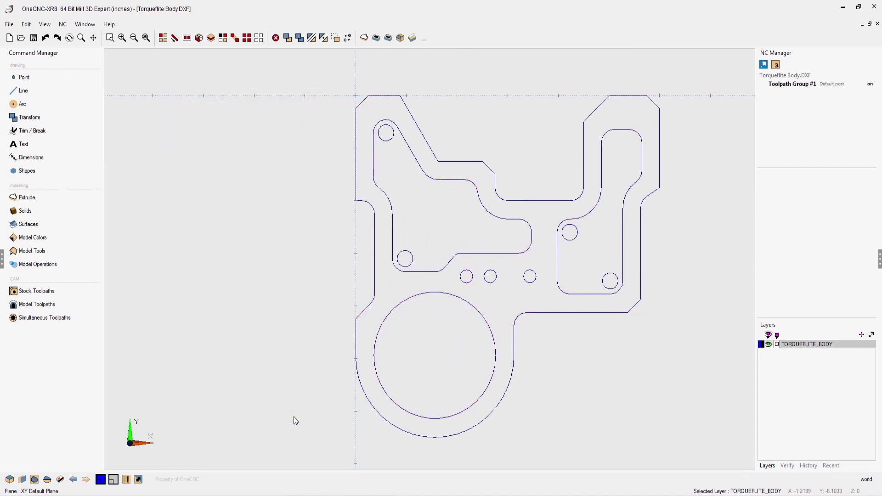
Extrude the outer profile together with the three small middle circles to a height of -0.75 as a solid body.
{"action": "key", "text": "i"}
{"action": "scroll", "coordinate": [294, 417], "scroll_direction": "down", "scroll_amount": 2}
{"action": "middle_click_drag", "start_coordinate": [313, 406], "coordinate": [333, 385]}
{"action": "scroll", "coordinate": [349, 301], "scroll_direction": "up", "scroll_amount": 1}
{"action": "left_click", "coordinate": [365, 38]}
{"action": "left_click", "coordinate": [339, 155]}
{"action": "left_click", "coordinate": [368, 281]}
{"action": "left_click", "coordinate": [384, 293]}
{"action": "right_click", "coordinate": [409, 356]}
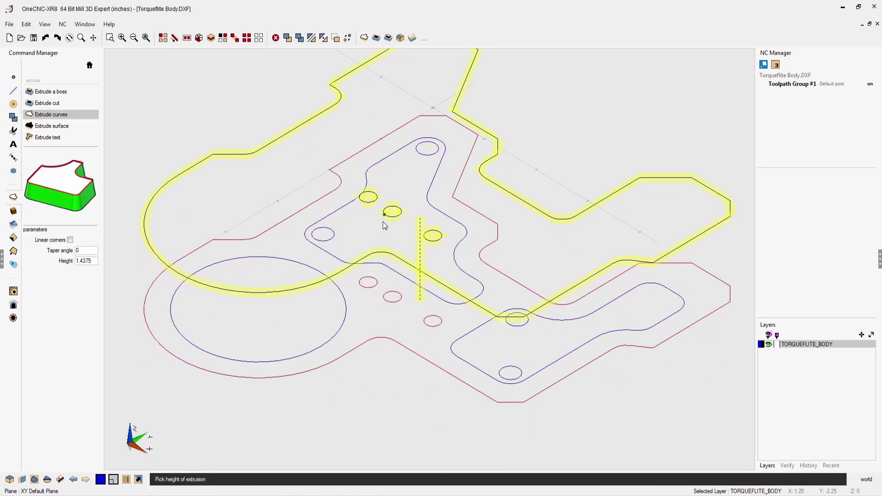
{"action": "left_click", "coordinate": [164, 344]}
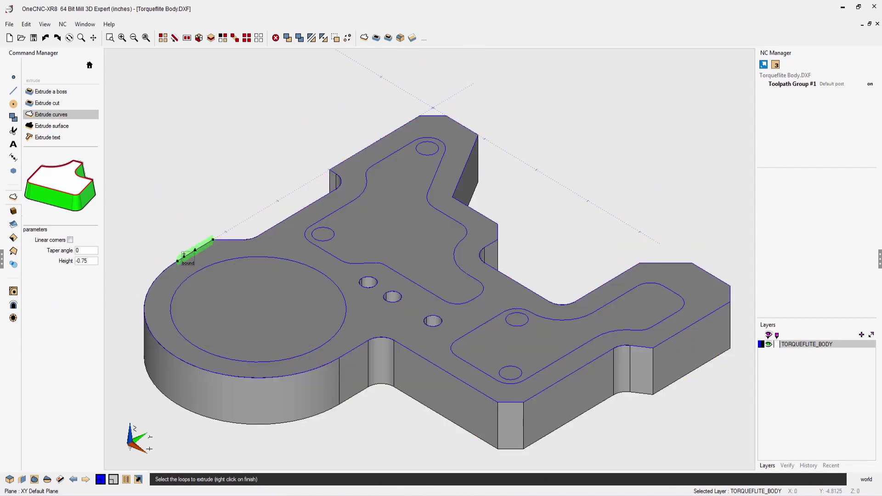
Cut the larger pocket profile to a depth of -0.5 and the smaller pocket profile to -0.25.
{"action": "left_click", "coordinate": [375, 37]}
{"action": "left_click", "coordinate": [357, 198]}
{"action": "right_click", "coordinate": [354, 196]}
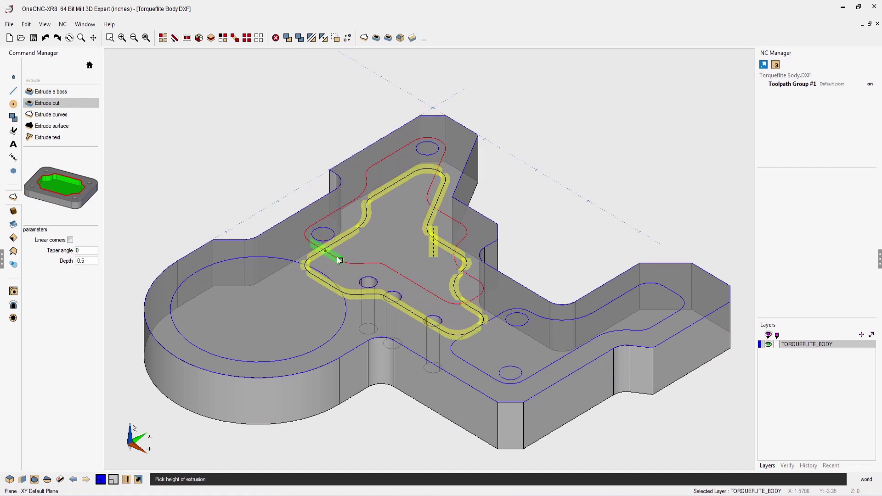
{"action": "left_click", "coordinate": [344, 261]}
{"action": "left_click", "coordinate": [473, 337]}
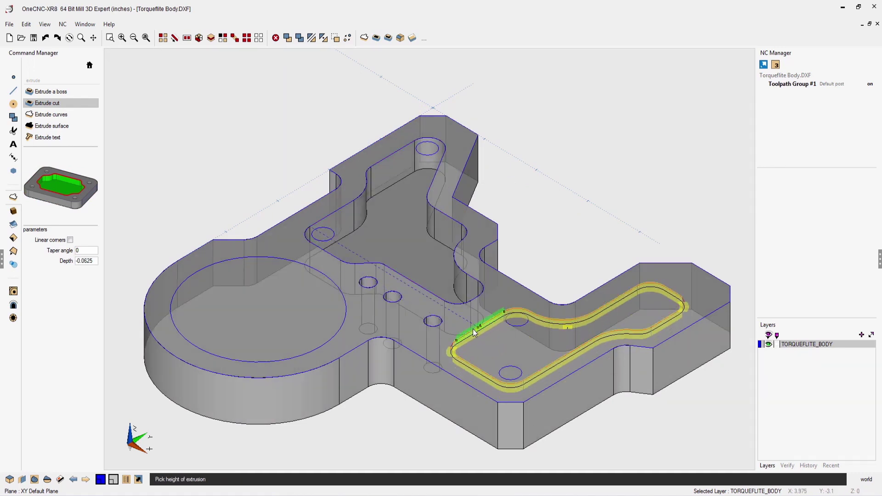
{"action": "left_click", "coordinate": [464, 342]}
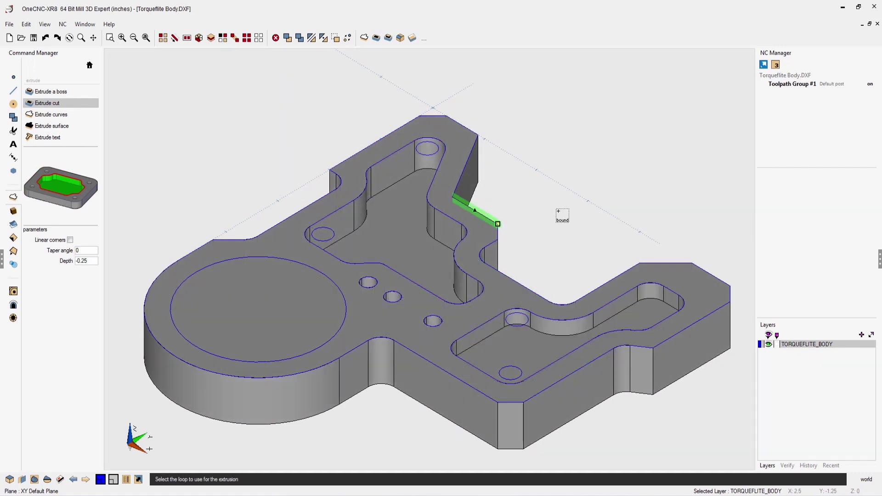
Extrude the large circle as a boss 0.25 high on the upper face.
{"action": "left_click", "coordinate": [388, 38]}
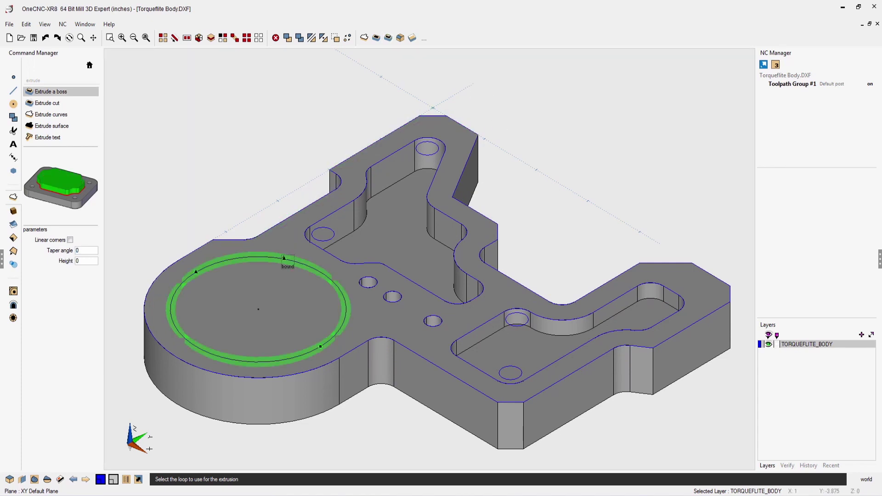
{"action": "left_click", "coordinate": [271, 257]}
{"action": "left_click", "coordinate": [270, 294]}
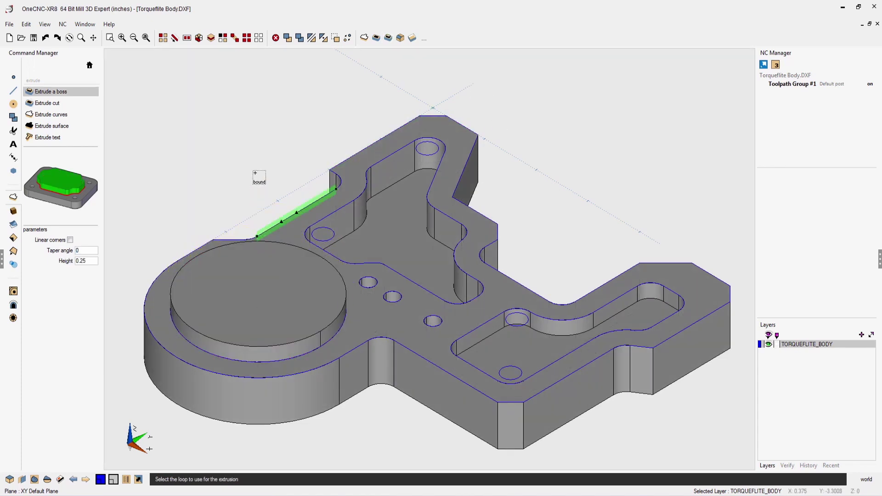
{"action": "right_click", "coordinate": [446, 404]}
Shell the body inwards with a 0.1 wall thickness and square corners, removing the flat underside face.
{"action": "middle_click_drag", "start_coordinate": [447, 403], "coordinate": [456, 128]}
{"action": "middle_click_drag", "start_coordinate": [446, 241], "coordinate": [444, 154]}
{"action": "left_click", "coordinate": [412, 37]}
{"action": "left_click_drag", "start_coordinate": [416, 187], "coordinate": [192, 55]}
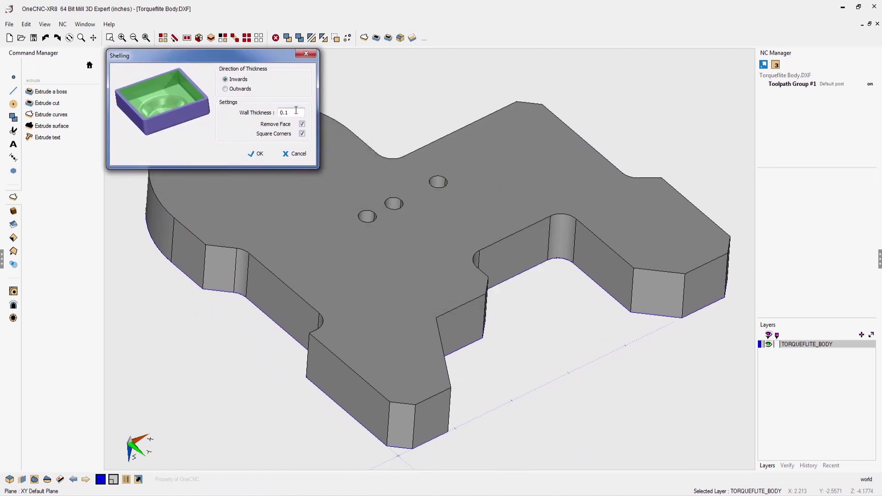
{"action": "left_click", "coordinate": [259, 154]}
{"action": "left_click", "coordinate": [280, 190]}
{"action": "right_click", "coordinate": [563, 382]}
Cut the four circles inside the two pockets as holes through the pocket floors.
{"action": "middle_click_drag", "start_coordinate": [417, 258], "coordinate": [407, 239]}
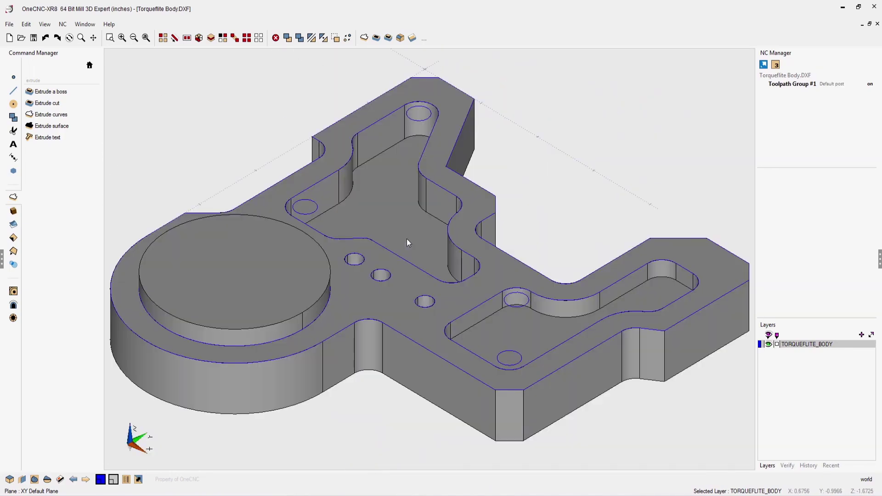
{"action": "scroll", "coordinate": [406, 238], "scroll_direction": "down", "scroll_amount": 1}
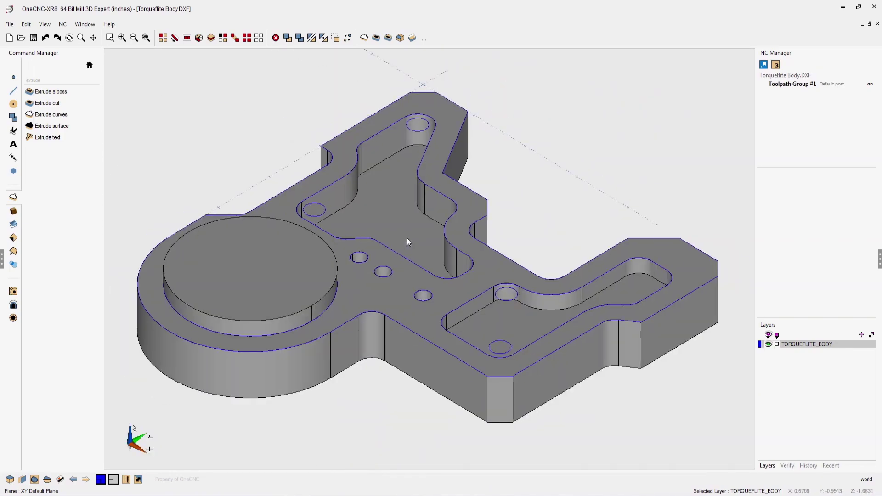
{"action": "left_click", "coordinate": [375, 37]}
{"action": "left_click", "coordinate": [415, 124]}
{"action": "left_click", "coordinate": [321, 214]}
{"action": "left_click", "coordinate": [509, 298]}
{"action": "left_click", "coordinate": [509, 356]}
{"action": "left_click", "coordinate": [612, 420]}
Fillet the floor edges of both pockets with a standard radius of 0.03125.
{"action": "left_click", "coordinate": [400, 37]}
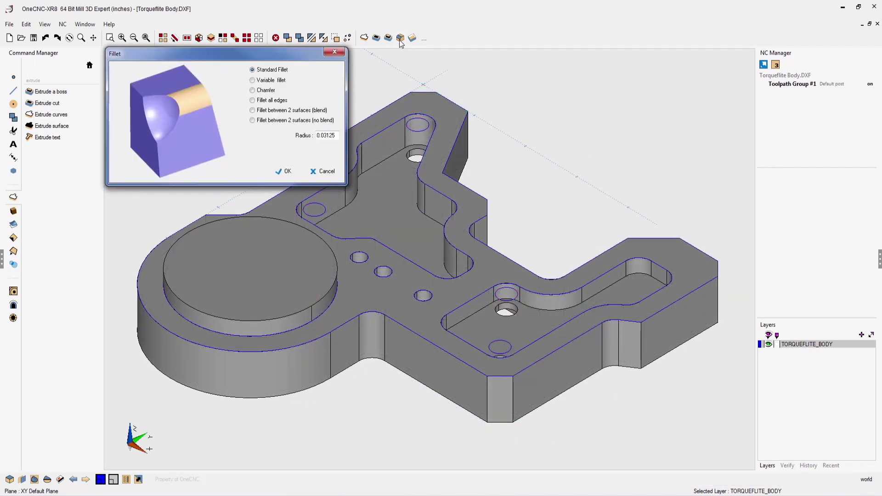
{"action": "left_click", "coordinate": [286, 172]}
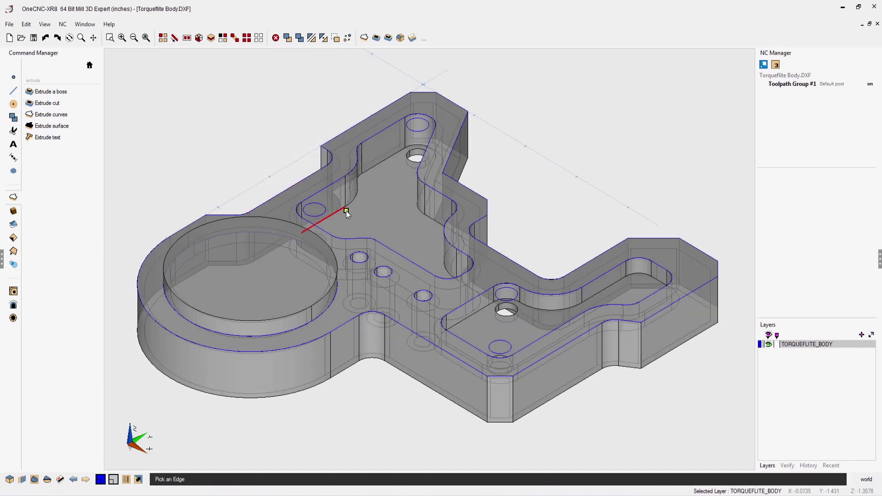
{"action": "left_click", "coordinate": [345, 210]}
{"action": "left_click", "coordinate": [481, 310]}
{"action": "right_click", "coordinate": [568, 163]}
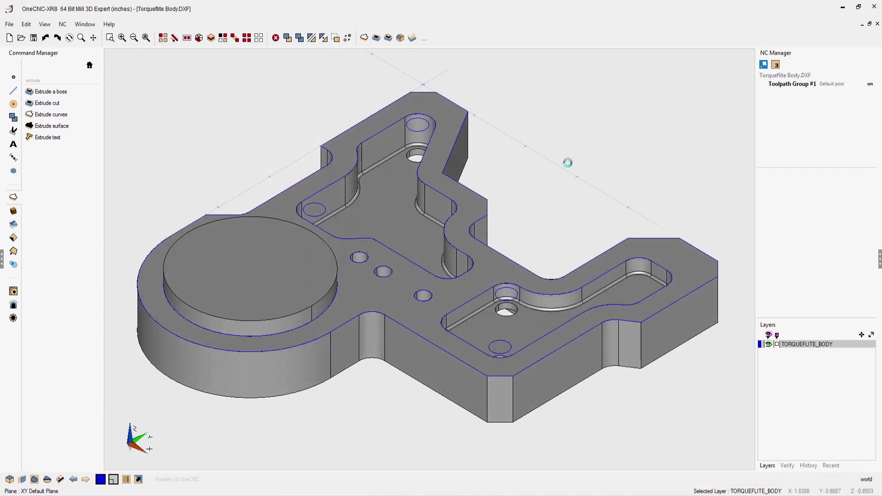
Chamfer the upper edge of the round boss with a distance of 0.125.
{"action": "left_click", "coordinate": [400, 40]}
{"action": "left_click", "coordinate": [252, 90]}
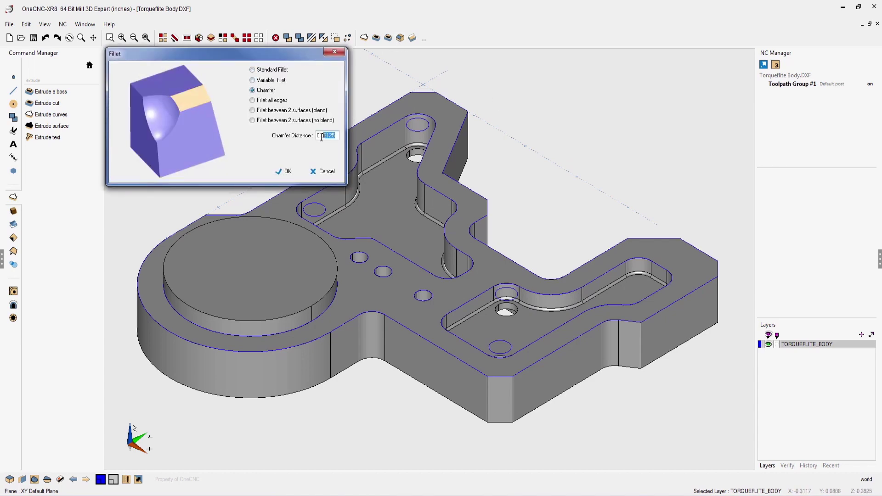
{"action": "left_click", "coordinate": [287, 172]}
{"action": "left_click", "coordinate": [282, 303]}
{"action": "right_click", "coordinate": [276, 292]}
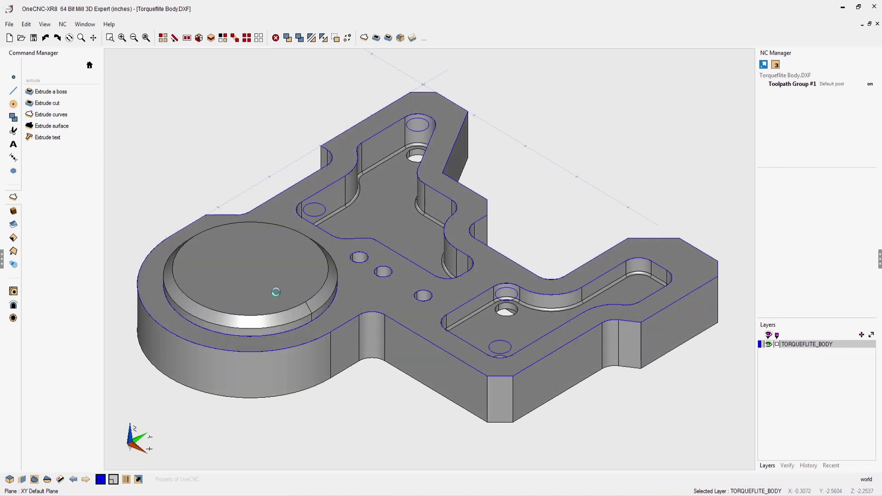
Chamfer the upper edges of the three small holes beside the round boss by 0.03.
{"action": "left_click", "coordinate": [400, 38]}
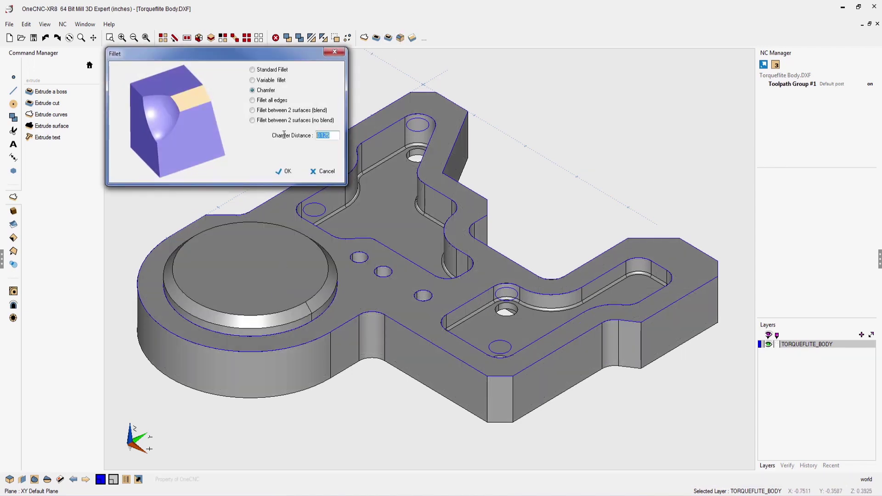
{"action": "left_click", "coordinate": [287, 172]}
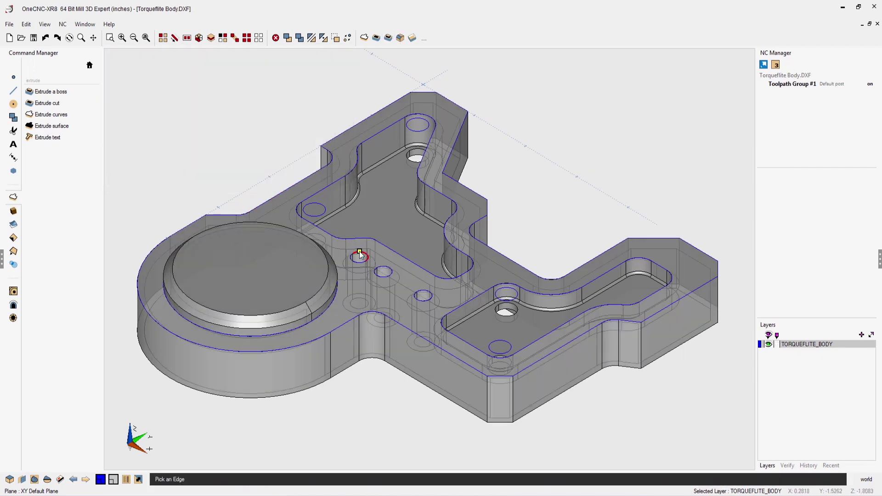
{"action": "right_click", "coordinate": [413, 284]}
Set the working plane on the flat outer side face near the three small holes and view it square on.
{"action": "left_click", "coordinate": [22, 479]}
{"action": "left_click_drag", "start_coordinate": [96, 307], "coordinate": [184, 57]}
{"action": "left_click", "coordinate": [145, 72]}
{"action": "left_click", "coordinate": [400, 360]}
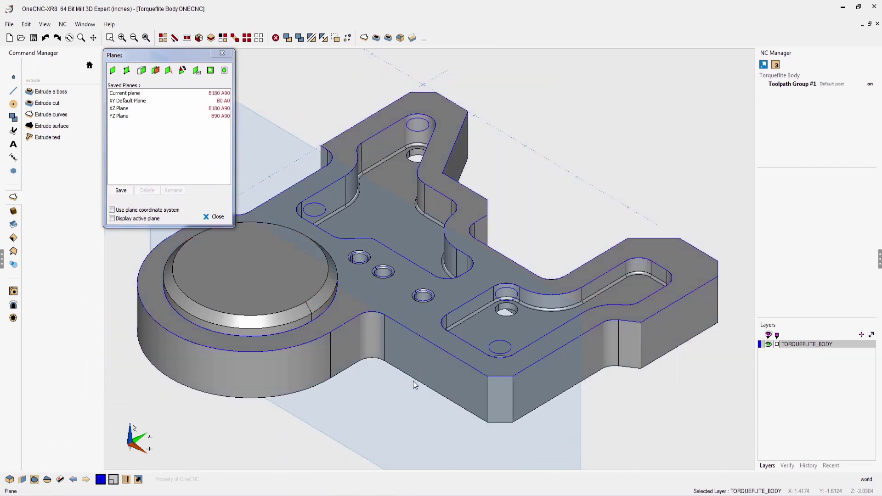
{"action": "right_click", "coordinate": [413, 394]}
{"action": "left_click", "coordinate": [416, 359]}
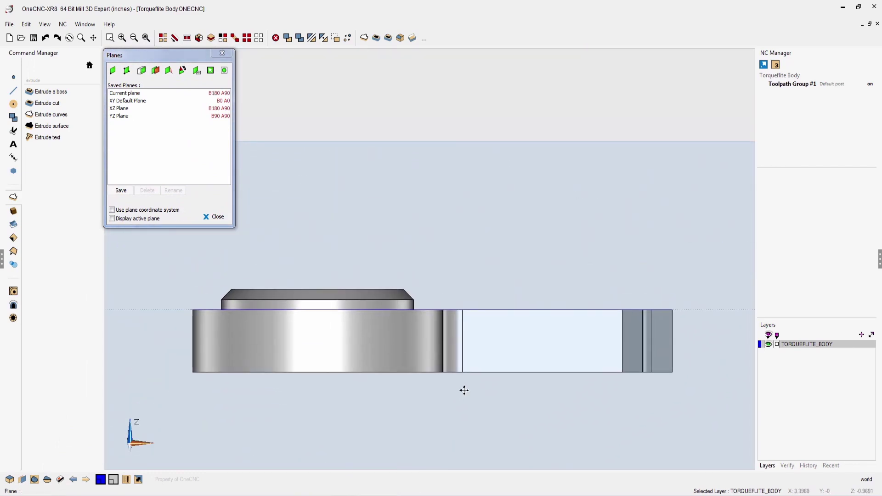
Draw two equal circles side by side on the flat side face.
{"action": "left_click", "coordinate": [14, 104]}
{"action": "left_click", "coordinate": [512, 345]}
{"action": "left_click", "coordinate": [569, 325]}
{"action": "key", "text": "Escape"}
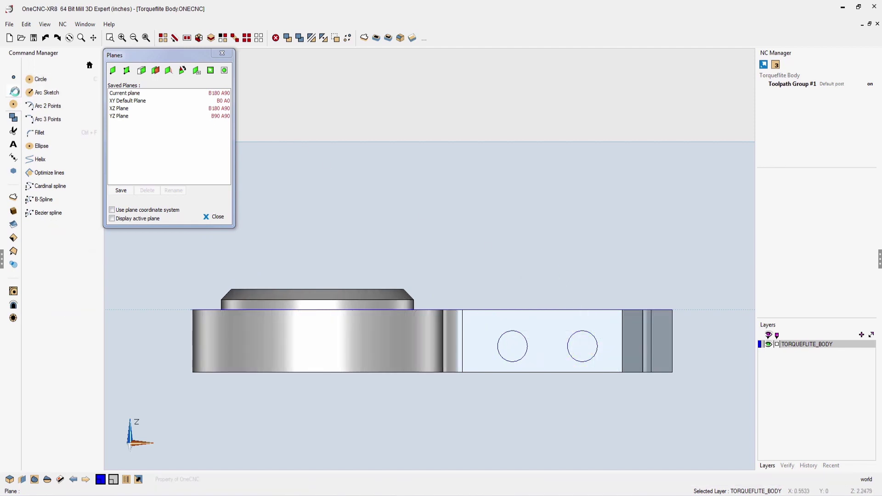
Join the two circles with tangent lines along their upper and lower sides.
{"action": "left_click", "coordinate": [14, 91]}
{"action": "left_click", "coordinate": [49, 94]}
{"action": "left_click", "coordinate": [515, 332]}
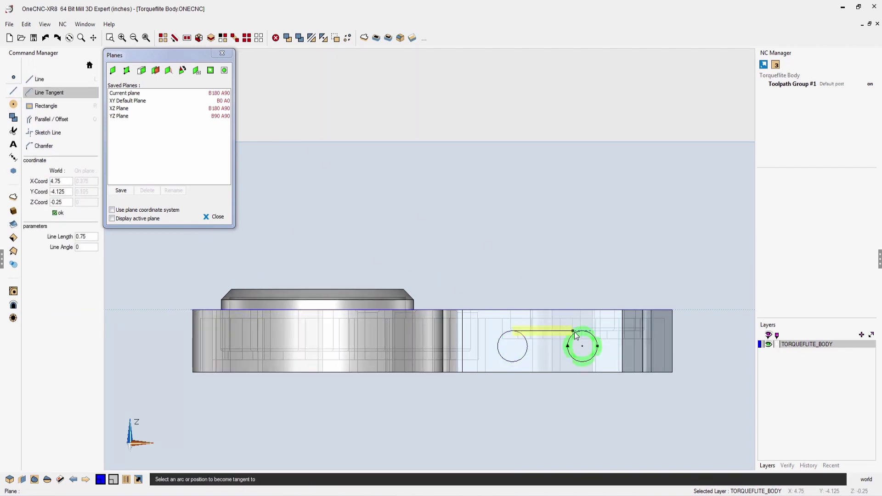
{"action": "left_click", "coordinate": [578, 336]}
{"action": "left_click", "coordinate": [580, 365]}
{"action": "left_click", "coordinate": [509, 352]}
{"action": "key", "text": "Escape"}
Trim away the inner arcs of the two circles to leave a closed slot outline.
{"action": "scroll", "coordinate": [519, 384], "scroll_direction": "up", "scroll_amount": 4}
{"action": "key", "text": "s"}
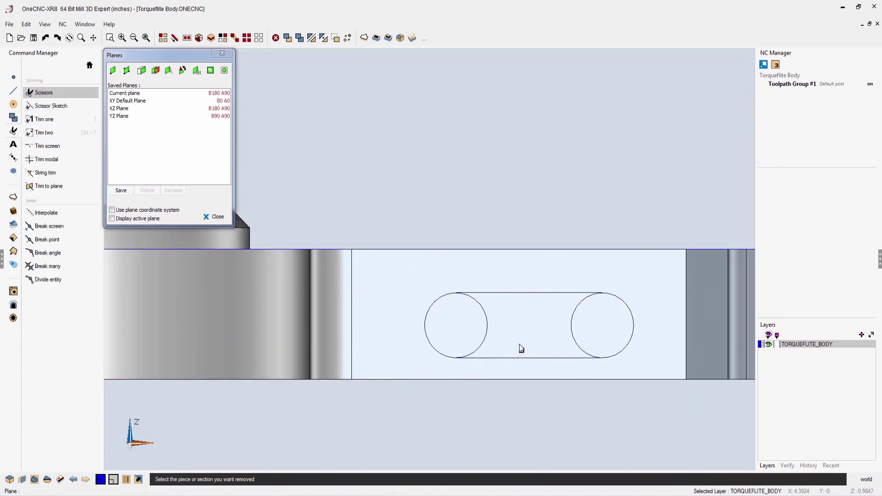
{"action": "left_click", "coordinate": [487, 337]}
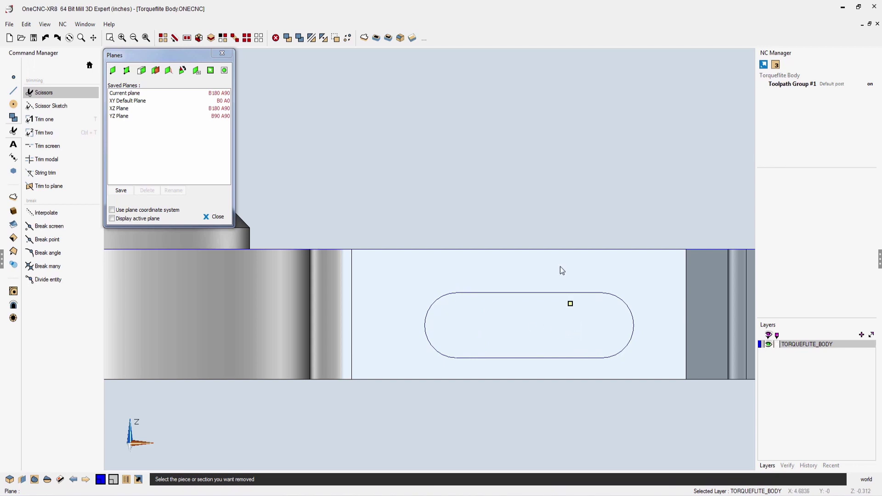
Cut the slot outline into the side face to a depth of -0.05.
{"action": "left_click", "coordinate": [376, 38]}
{"action": "left_click", "coordinate": [425, 325]}
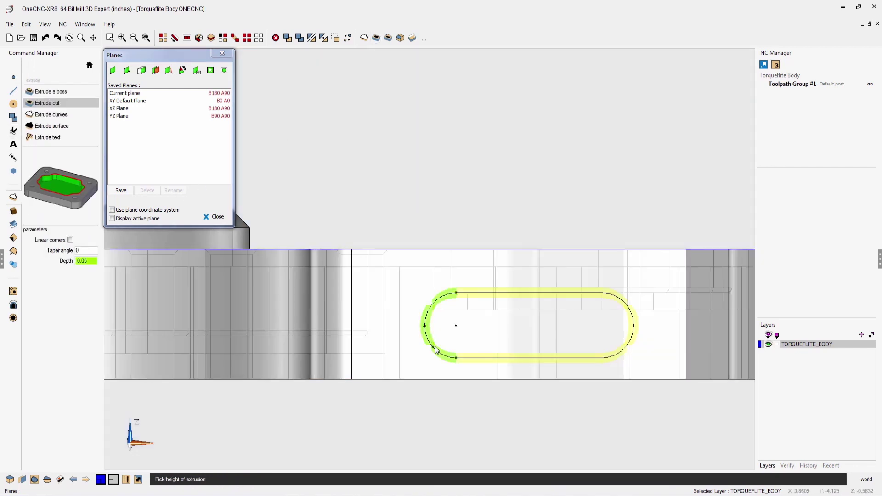
{"action": "scroll", "coordinate": [443, 407], "scroll_direction": "down", "scroll_amount": 2}
{"action": "middle_click_drag", "start_coordinate": [465, 405], "coordinate": [524, 352]}
{"action": "scroll", "coordinate": [469, 443], "scroll_direction": "down", "scroll_amount": 3}
{"action": "key", "text": "Escape"}
{"action": "middle_click_drag", "start_coordinate": [597, 386], "coordinate": [534, 395]}
Move the working plane to the recessed flat face between the two arms and view it square on.
{"action": "left_click", "coordinate": [146, 102]}
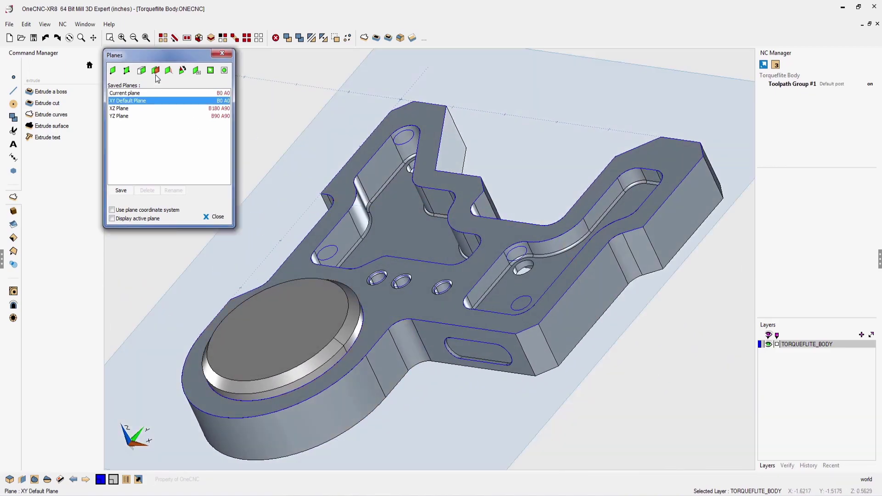
{"action": "middle_click_drag", "start_coordinate": [541, 301], "coordinate": [388, 387]}
{"action": "left_click", "coordinate": [376, 372]}
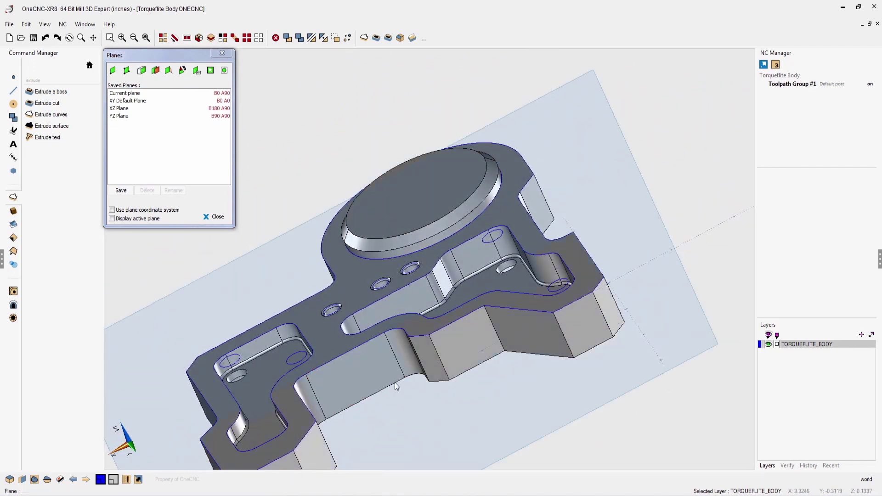
{"action": "right_click", "coordinate": [407, 394]}
{"action": "left_click", "coordinate": [434, 352]}
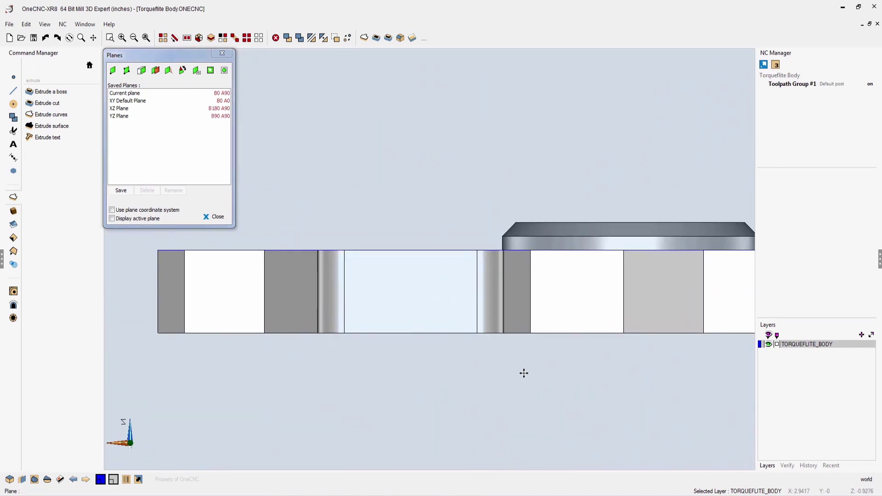
Draw a rectangle with rounded corners centrally on the recessed face between the arms.
{"action": "left_click", "coordinate": [13, 91]}
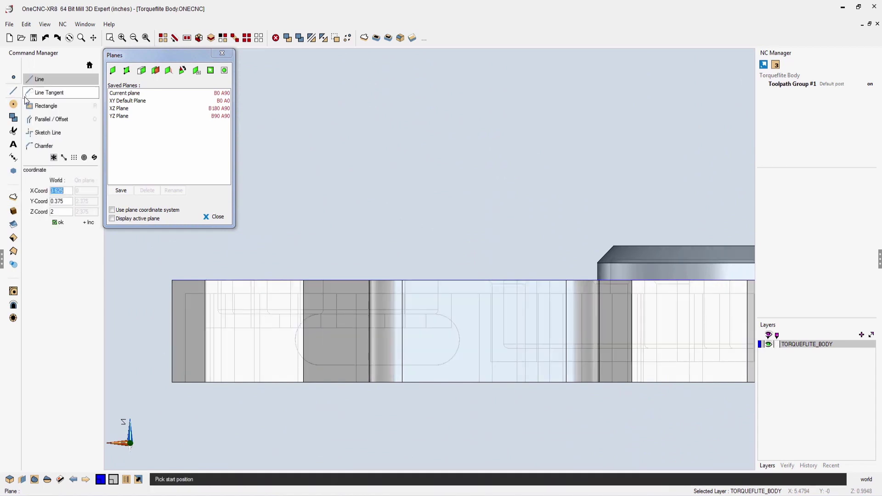
{"action": "left_click", "coordinate": [37, 107]}
{"action": "left_click", "coordinate": [426, 302]}
{"action": "left_click", "coordinate": [554, 369]}
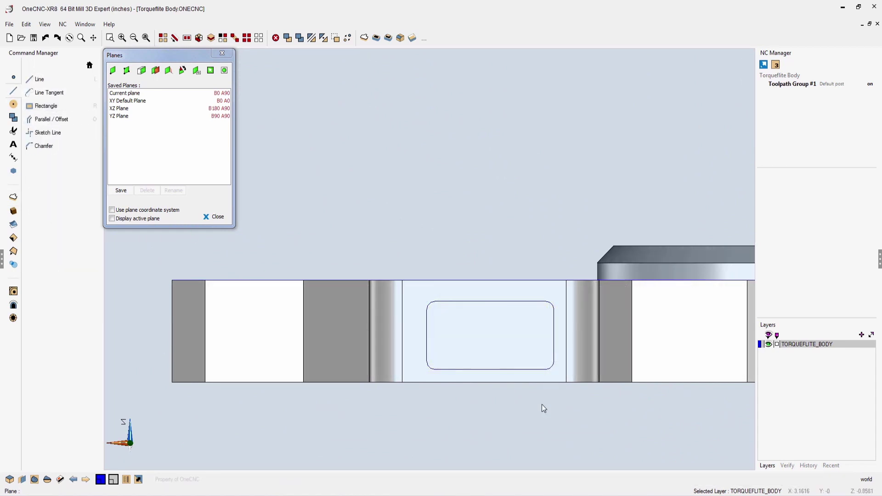
Extrude the rounded rectangle outwards as a boss 0.25 high and finish working with the planes.
{"action": "middle_click_drag", "start_coordinate": [537, 411], "coordinate": [579, 379]}
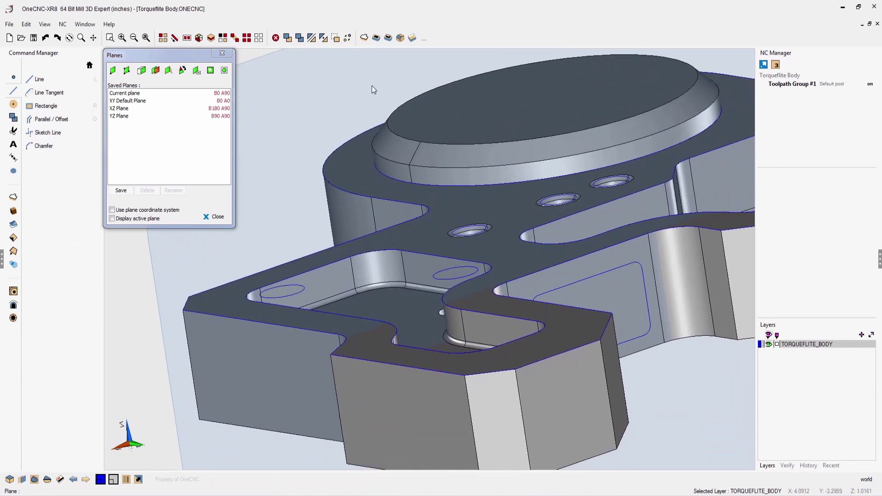
{"action": "left_click", "coordinate": [388, 39]}
{"action": "left_click", "coordinate": [615, 282]}
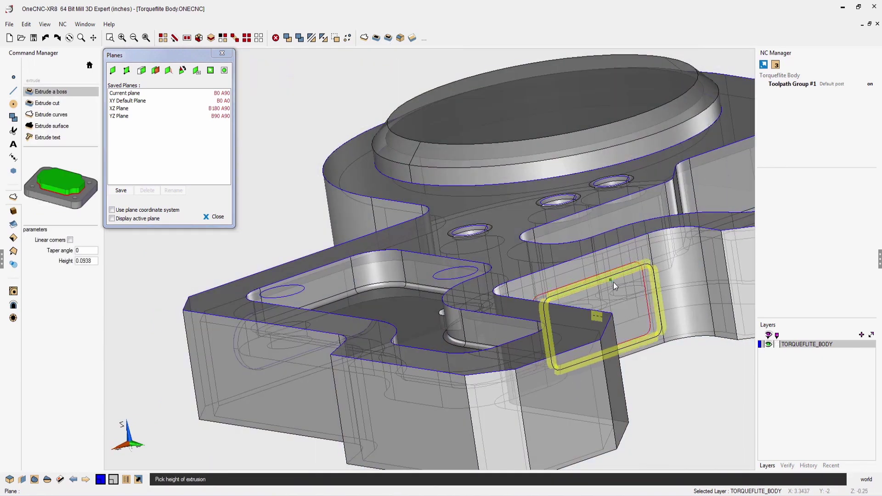
{"action": "left_click", "coordinate": [643, 369]}
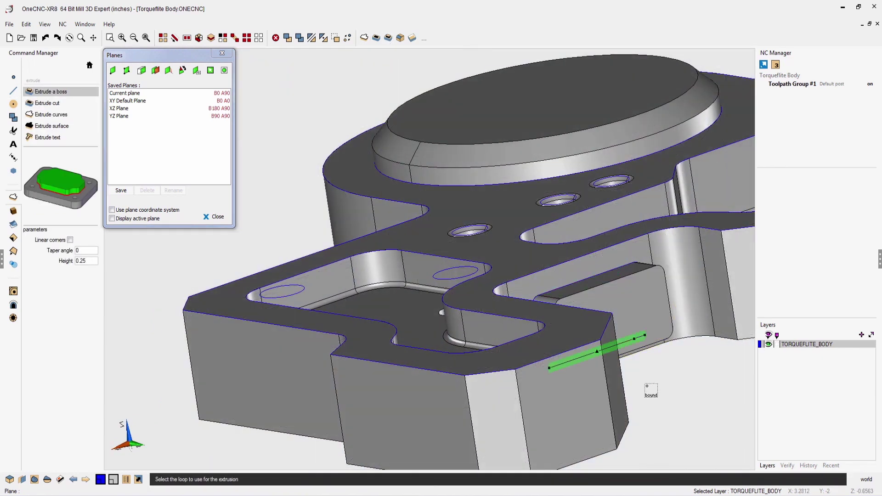
{"action": "middle_click_drag", "start_coordinate": [648, 389], "coordinate": [537, 411]}
{"action": "scroll", "coordinate": [422, 338], "scroll_direction": "up", "scroll_amount": 3}
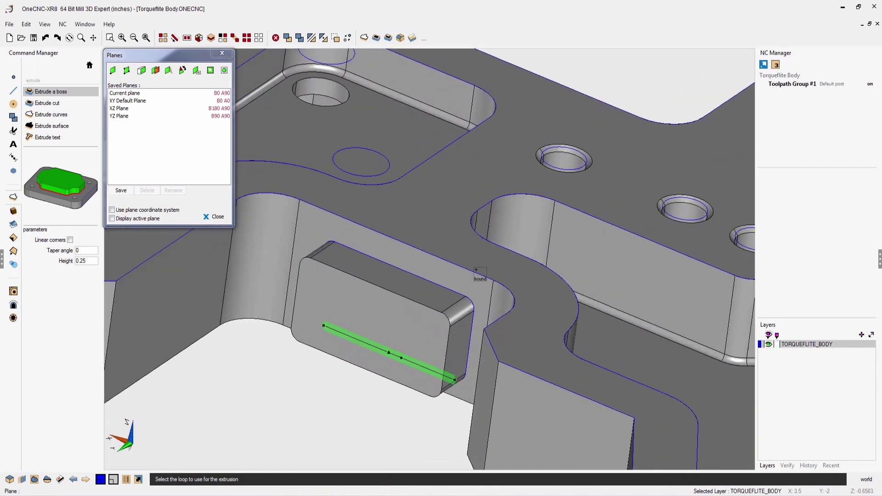
{"action": "key", "text": "Escape"}
{"action": "left_click", "coordinate": [222, 54]}
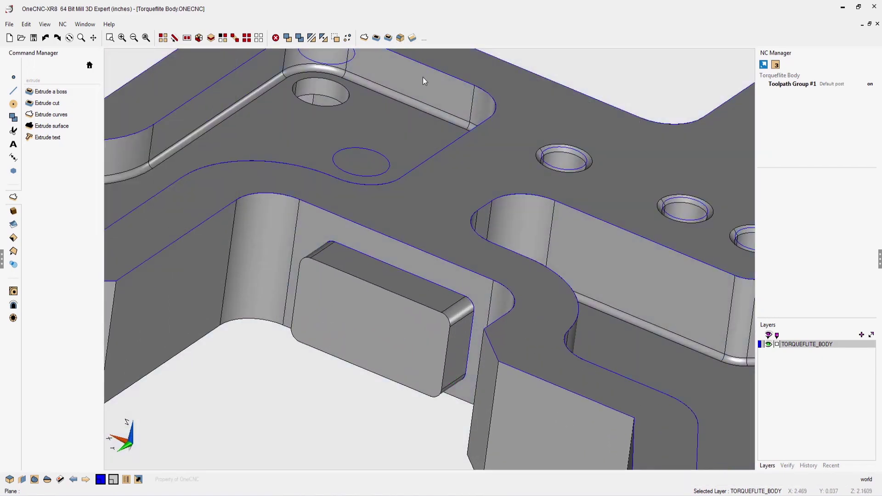
Apply a standard fillet of radius 0.03125 where the rectangular boss meets the side wall.
{"action": "left_click", "coordinate": [401, 39]}
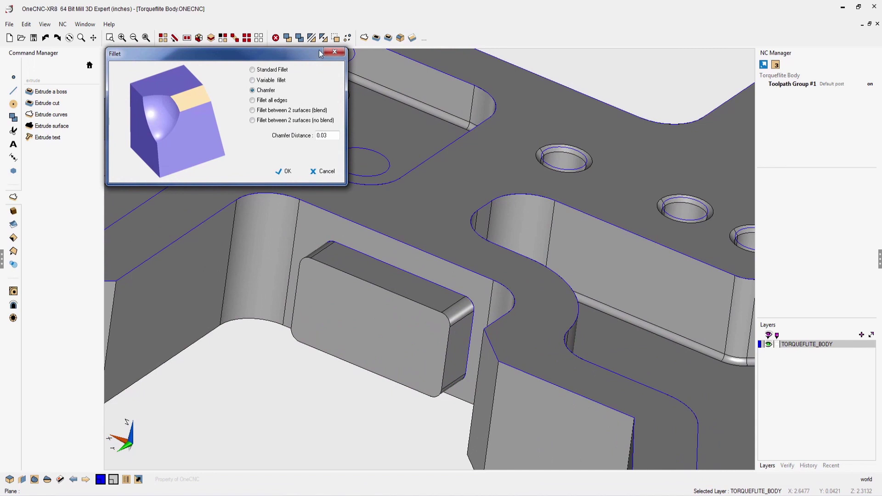
{"action": "left_click", "coordinate": [252, 70]}
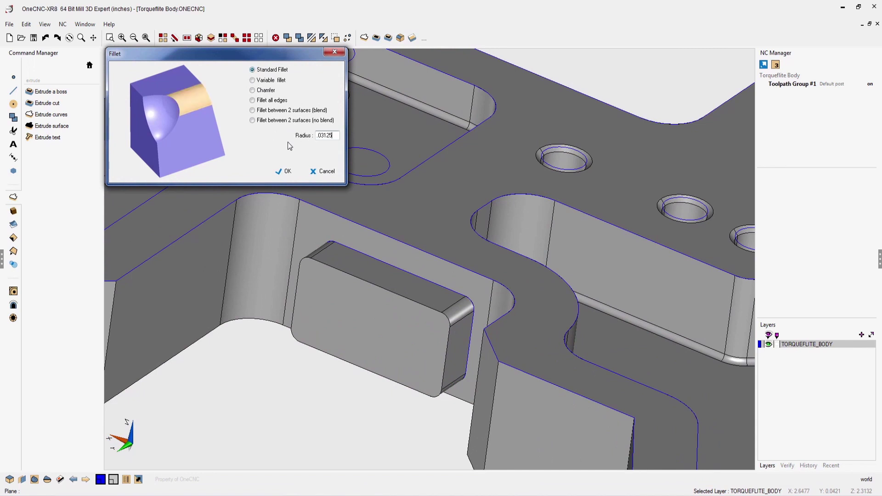
{"action": "left_click", "coordinate": [288, 172]}
{"action": "left_click", "coordinate": [400, 267]}
{"action": "scroll", "coordinate": [401, 267], "scroll_direction": "down", "scroll_amount": 5}
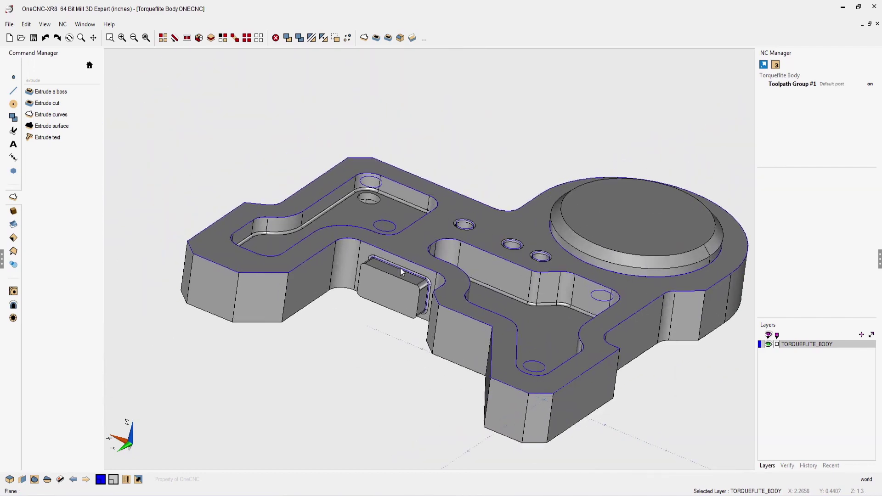
{"action": "middle_click_drag", "start_coordinate": [400, 267], "coordinate": [384, 265]}
{"action": "scroll", "coordinate": [385, 266], "scroll_direction": "up", "scroll_amount": 1}
Change the colour of the whole solid to dark grey in the isometric view.
{"action": "key", "text": "Home"}
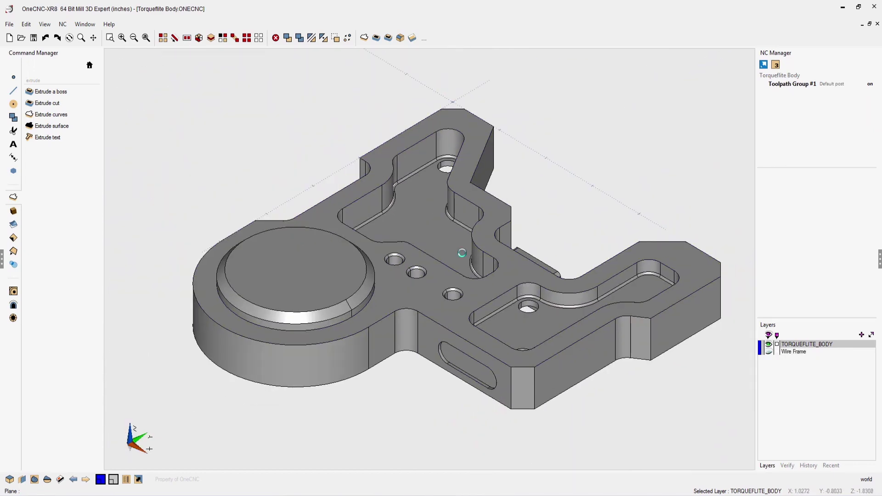
{"action": "left_click", "coordinate": [461, 252]}
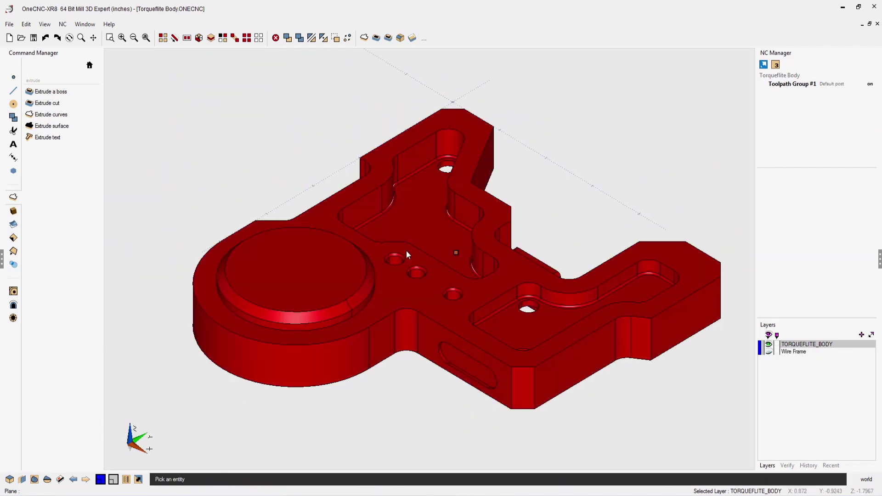
{"action": "left_click", "coordinate": [139, 479]}
{"action": "left_click", "coordinate": [183, 84]}
{"action": "left_click", "coordinate": [226, 120]}
{"action": "left_click", "coordinate": [252, 197]}
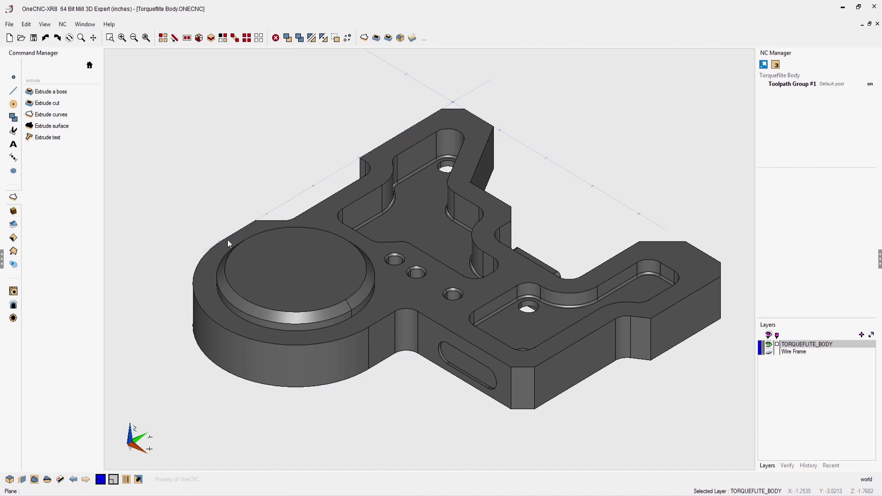
Colour the round boss's top, chamfer and side surfaces blue.
{"action": "left_click", "coordinate": [13, 237]}
{"action": "left_click", "coordinate": [53, 94]}
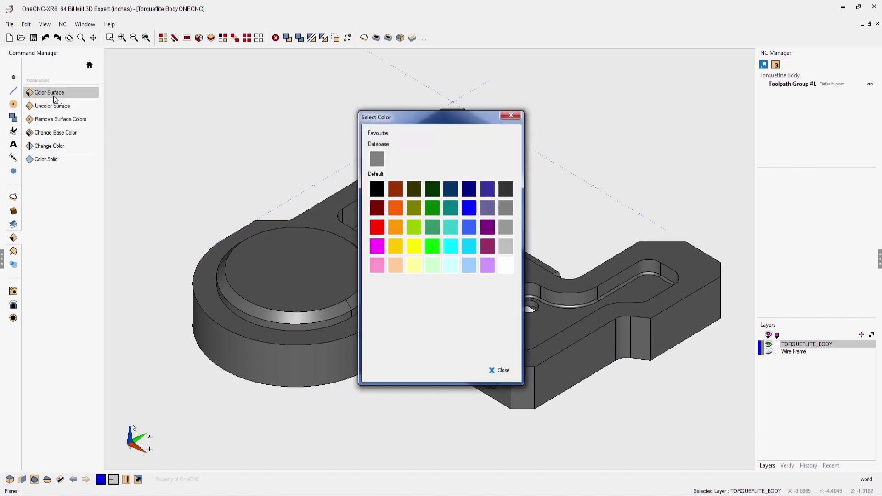
{"action": "left_click_drag", "start_coordinate": [410, 124], "coordinate": [155, 62]}
{"action": "left_click", "coordinate": [211, 190]}
{"action": "left_click", "coordinate": [283, 296]}
{"action": "left_click", "coordinate": [289, 324]}
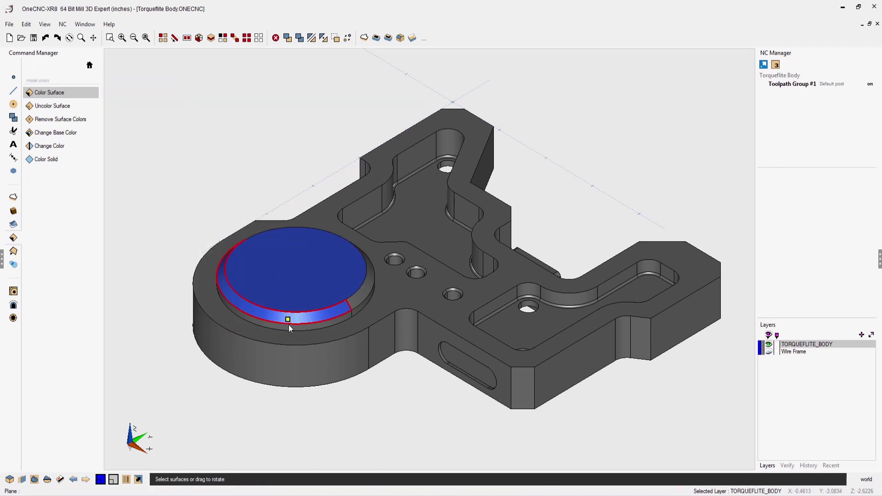
Colour the walls and chamfers of the three small holes the same blue and return to the isometric view.
{"action": "scroll", "coordinate": [413, 270], "scroll_direction": "up", "scroll_amount": 5}
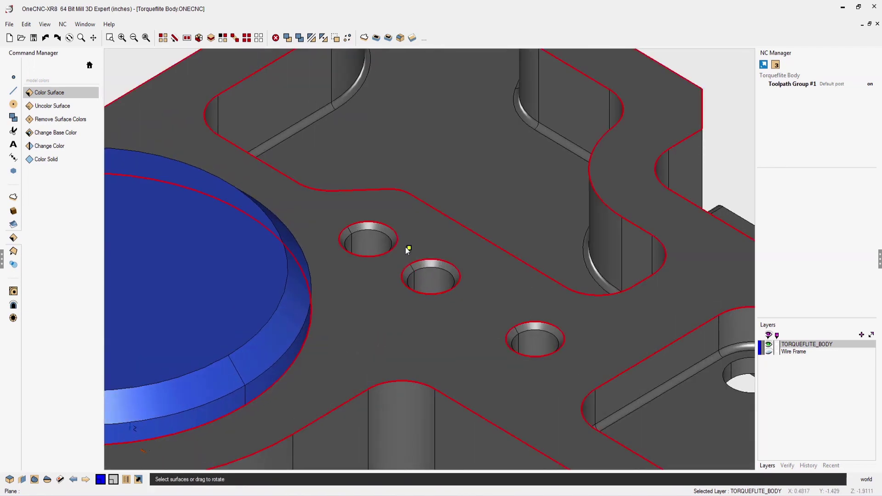
{"action": "left_click", "coordinate": [369, 243]}
{"action": "left_click", "coordinate": [516, 344]}
{"action": "left_click", "coordinate": [414, 274]}
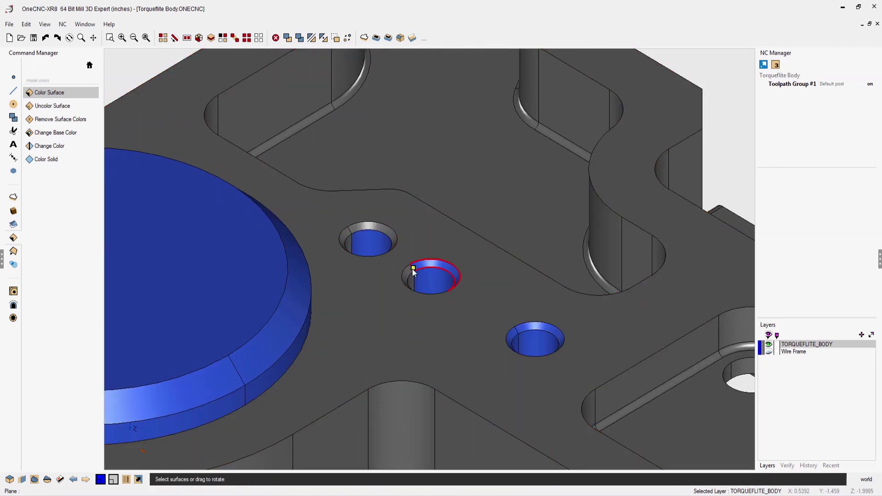
{"action": "left_click", "coordinate": [350, 240]}
{"action": "key", "text": "Escape"}
{"action": "key", "text": "t"}
{"action": "key", "text": "i"}
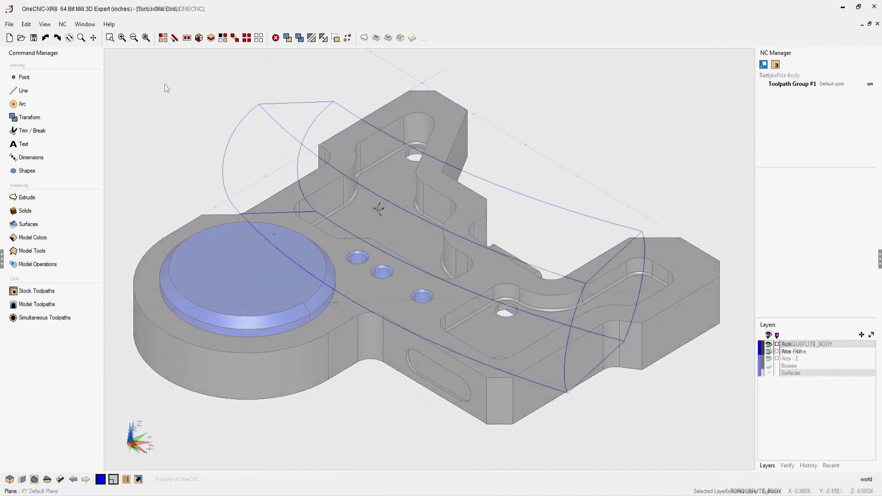
Create a 4 Edge surface on the front curved side of the arm wireframe from its four bounding curves.
{"action": "middle_click_drag", "start_coordinate": [383, 242], "coordinate": [346, 273]}
{"action": "left_click", "coordinate": [37, 225]}
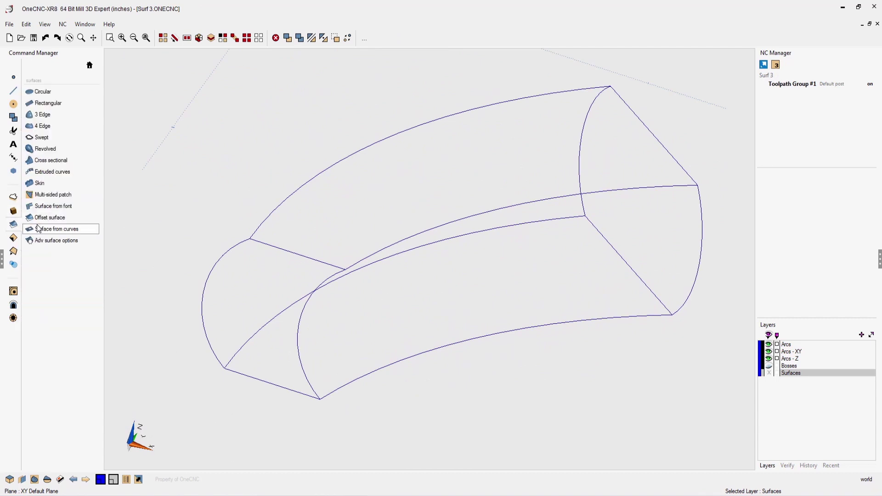
{"action": "left_click", "coordinate": [43, 126]}
{"action": "left_click", "coordinate": [330, 394]}
{"action": "left_click", "coordinate": [355, 264]}
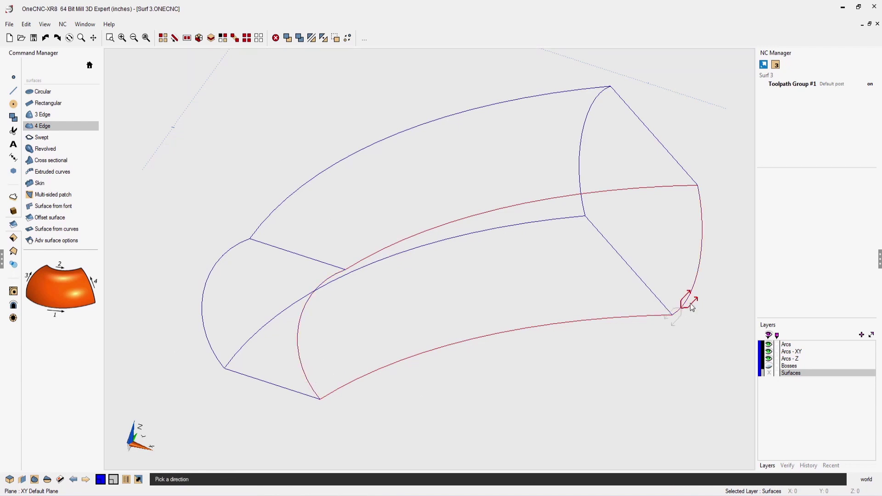
{"action": "left_click", "coordinate": [692, 308]}
{"action": "mouse_move", "coordinate": [688, 305]}
{"action": "middle_mouse_down"}
{"action": "mouse_move", "coordinate": [457, 354]}
{"action": "mouse_move", "coordinate": [547, 362]}
{"action": "mouse_move", "coordinate": [441, 367]}
{"action": "middle_mouse_up"}
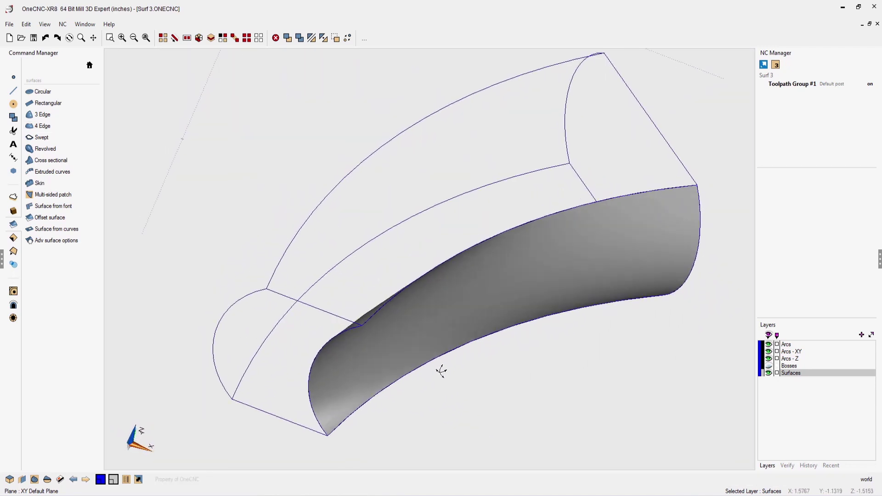
Create a second 4 Edge surface on the opposite curved side of the arm wireframe.
{"action": "left_click", "coordinate": [56, 131]}
{"action": "left_click", "coordinate": [232, 384]}
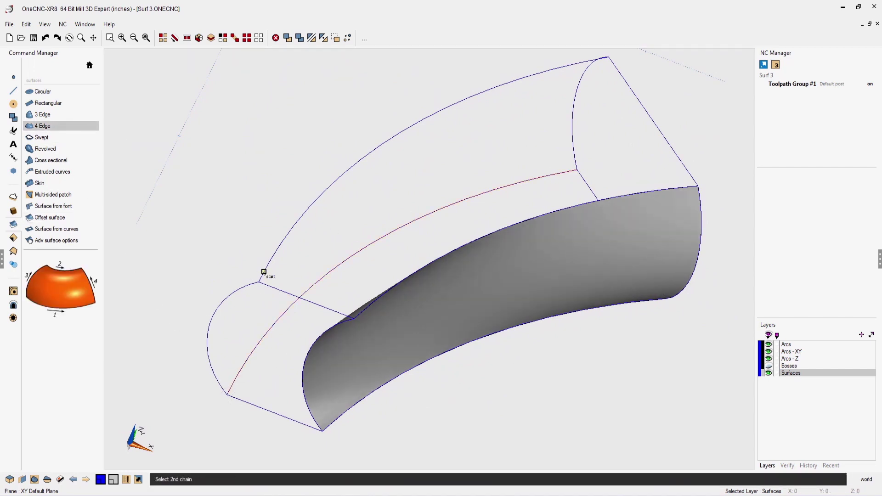
{"action": "left_click", "coordinate": [264, 272]}
{"action": "left_click", "coordinate": [216, 379]}
{"action": "left_click", "coordinate": [581, 159]}
{"action": "key", "text": "Escape"}
{"action": "mouse_move", "coordinate": [444, 302]}
{"action": "middle_mouse_down"}
{"action": "mouse_move", "coordinate": [532, 312]}
{"action": "mouse_move", "coordinate": [542, 278]}
{"action": "mouse_move", "coordinate": [416, 298]}
{"action": "mouse_move", "coordinate": [433, 335]}
{"action": "mouse_move", "coordinate": [436, 304]}
{"action": "mouse_move", "coordinate": [436, 313]}
{"action": "middle_mouse_up"}
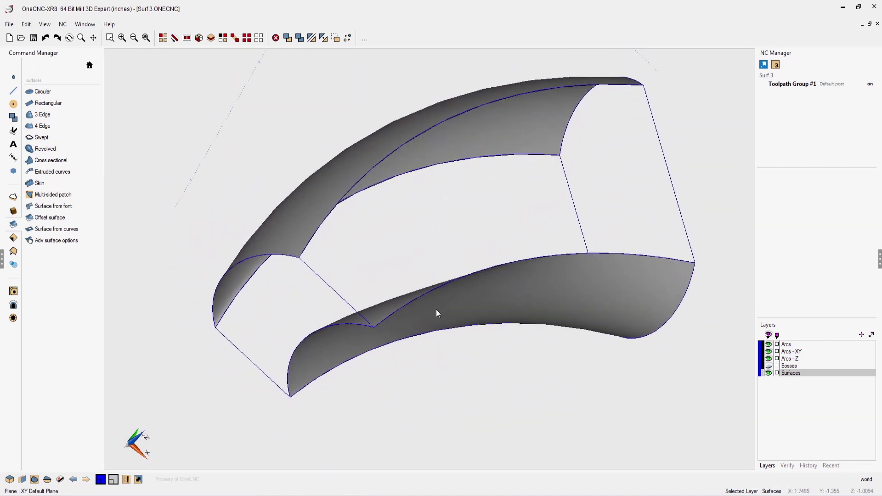
Try closing the arm's top and bottom with cross sectional surfaces between the opposite long edge curves.
{"action": "left_click", "coordinate": [70, 159]}
{"action": "left_click", "coordinate": [405, 307]}
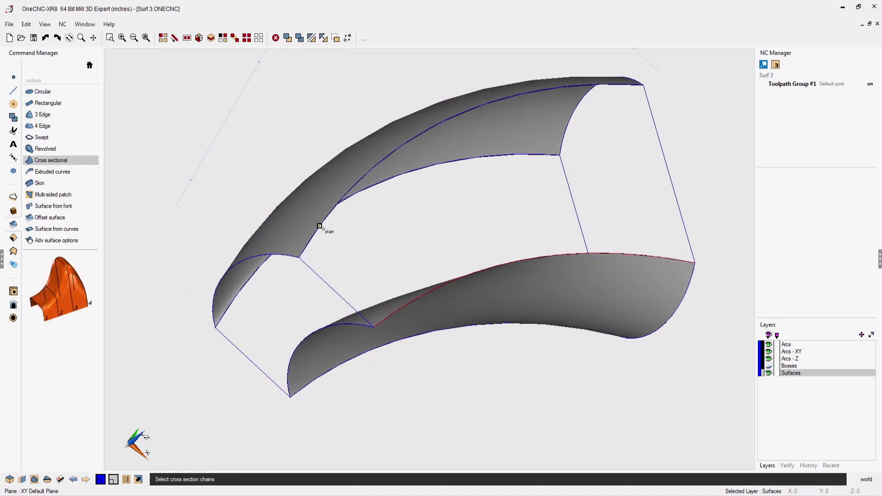
{"action": "left_click", "coordinate": [319, 226]}
{"action": "left_click", "coordinate": [330, 223]}
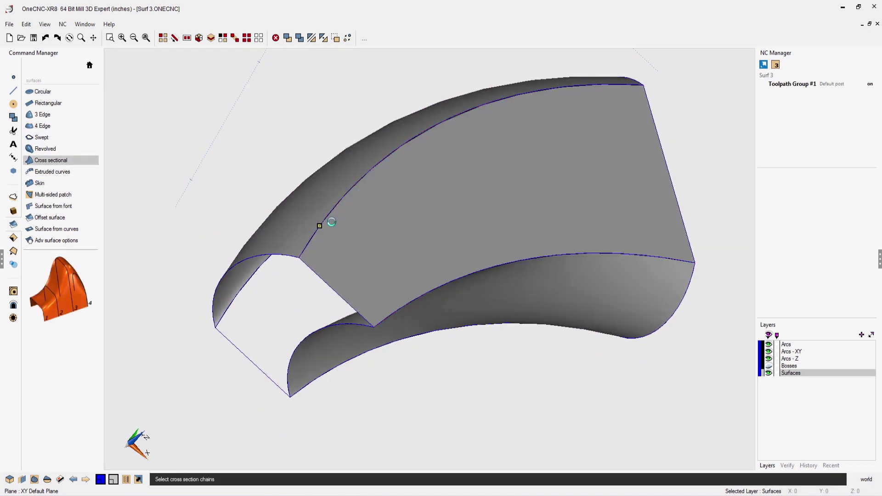
{"action": "left_click", "coordinate": [329, 371]}
{"action": "left_click", "coordinate": [228, 306]}
{"action": "left_click", "coordinate": [214, 296]}
{"action": "key", "text": "Escape"}
{"action": "middle_click_drag", "start_coordinate": [358, 374], "coordinate": [439, 333]}
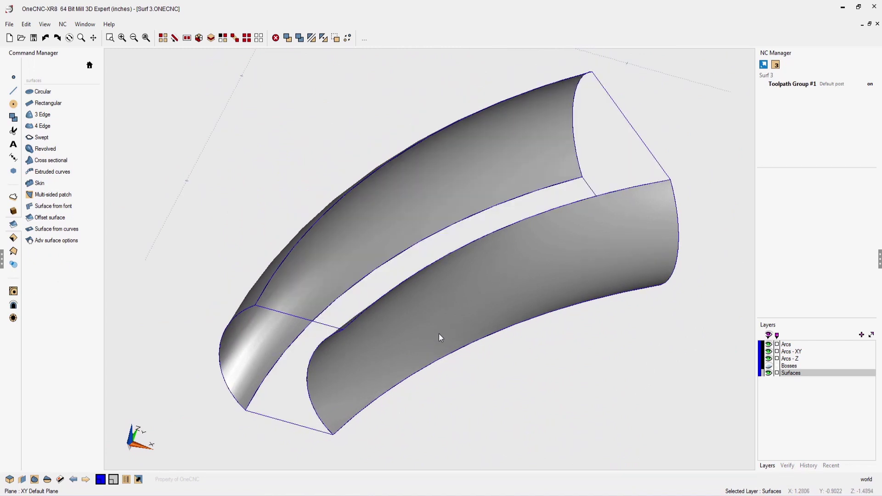
Close the top and bottom of the arm with surfaces made from their boundary curves.
{"action": "left_click", "coordinate": [57, 229]}
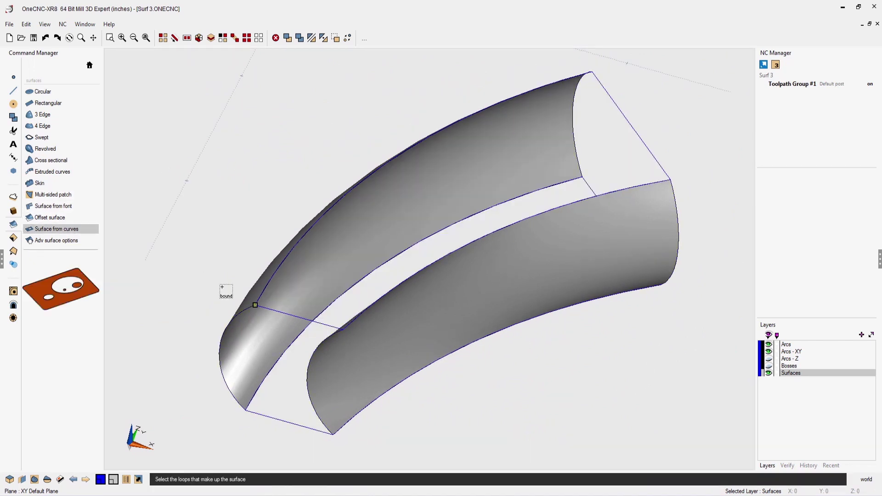
{"action": "left_click", "coordinate": [285, 317]}
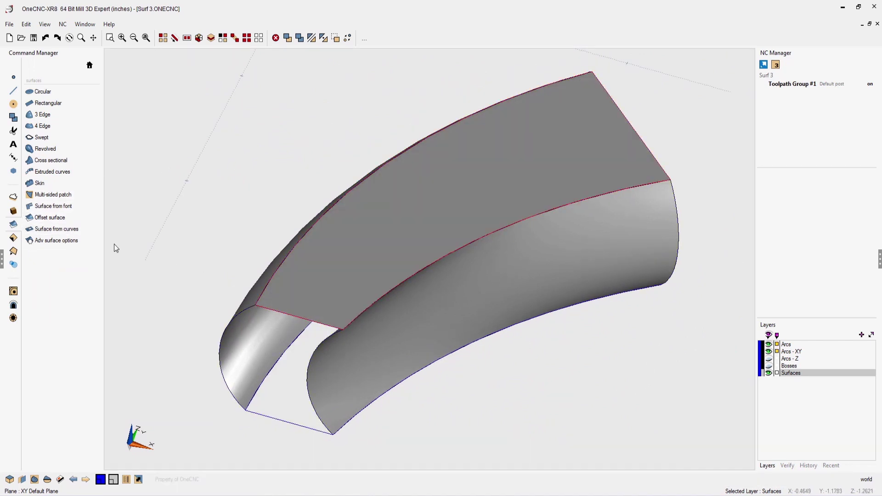
{"action": "left_click", "coordinate": [56, 229]}
{"action": "left_click", "coordinate": [275, 418]}
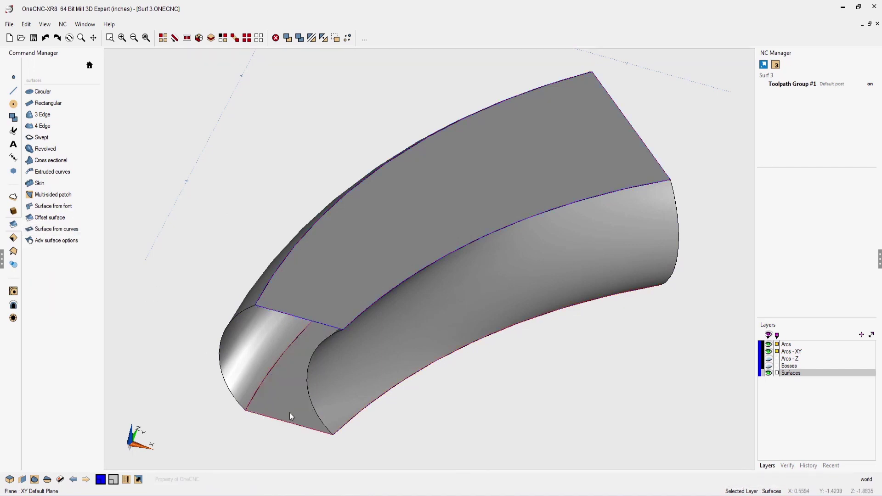
Close both ends of the arm with surfaces made from their boundary curves.
{"action": "left_click", "coordinate": [78, 229]}
{"action": "left_click", "coordinate": [282, 317]}
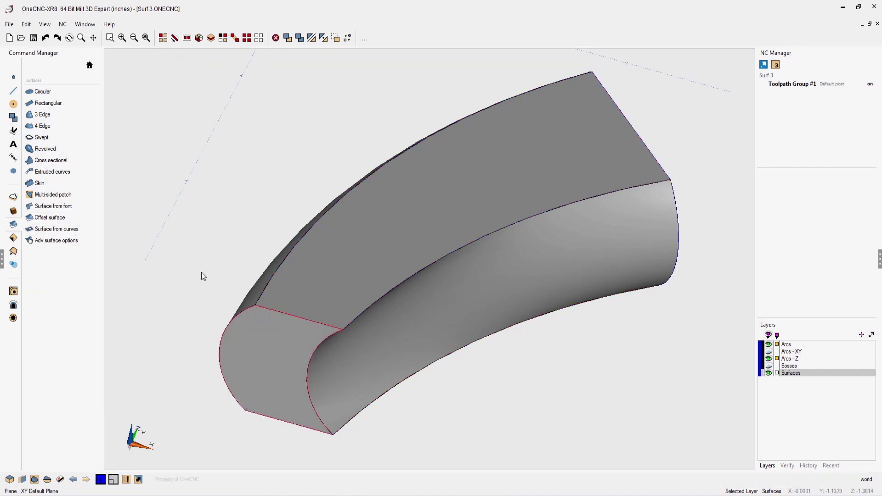
{"action": "left_click", "coordinate": [75, 229]}
{"action": "middle_click_drag", "start_coordinate": [583, 354], "coordinate": [468, 384]}
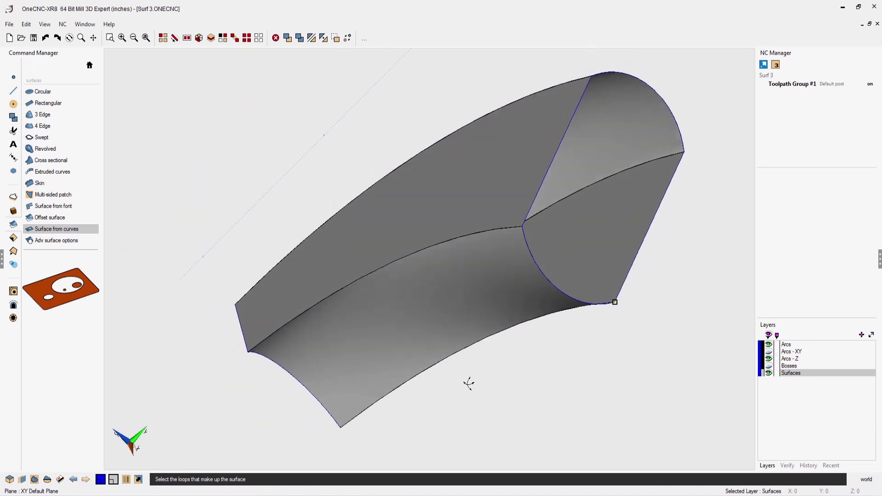
{"action": "left_click", "coordinate": [624, 287]}
{"action": "middle_click_drag", "start_coordinate": [624, 288], "coordinate": [577, 299]}
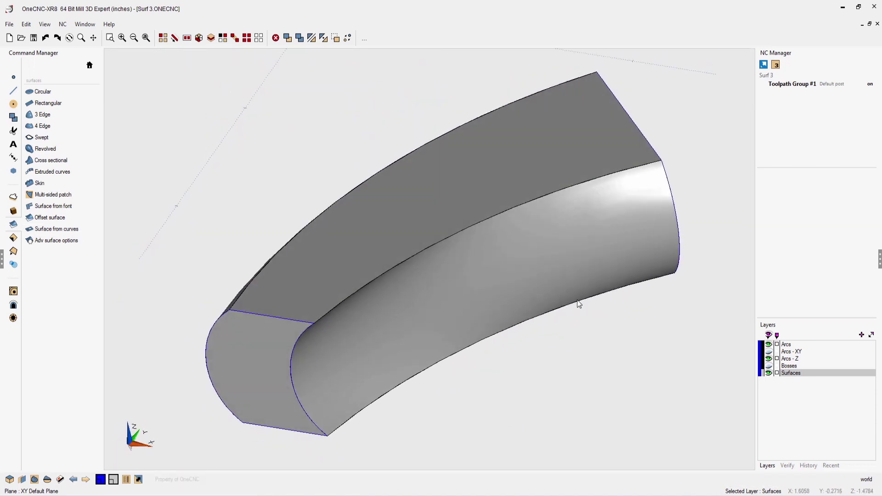
Select all the surfaces of the arm and join them into a single model.
{"action": "left_click", "coordinate": [506, 255]}
{"action": "left_click", "coordinate": [406, 235]}
{"action": "left_click", "coordinate": [283, 351]}
{"action": "middle_click_drag", "start_coordinate": [332, 344], "coordinate": [561, 335]}
{"action": "left_click", "coordinate": [13, 265]}
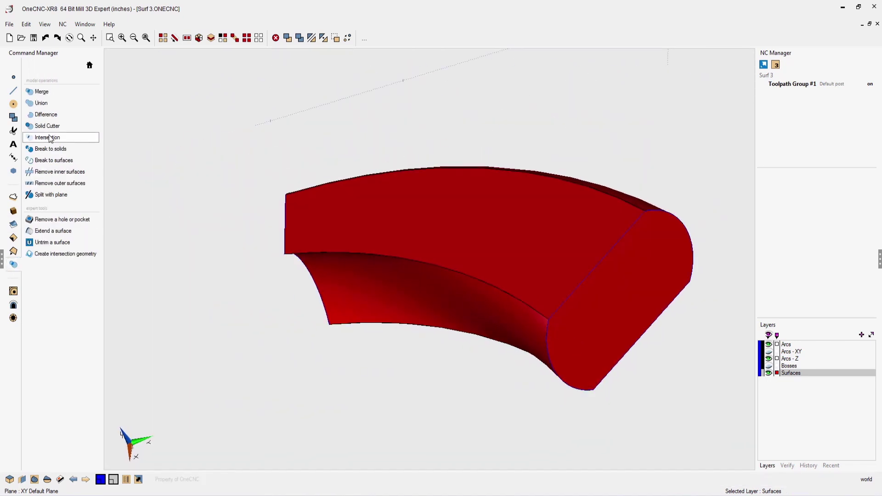
{"action": "left_click", "coordinate": [47, 126]}
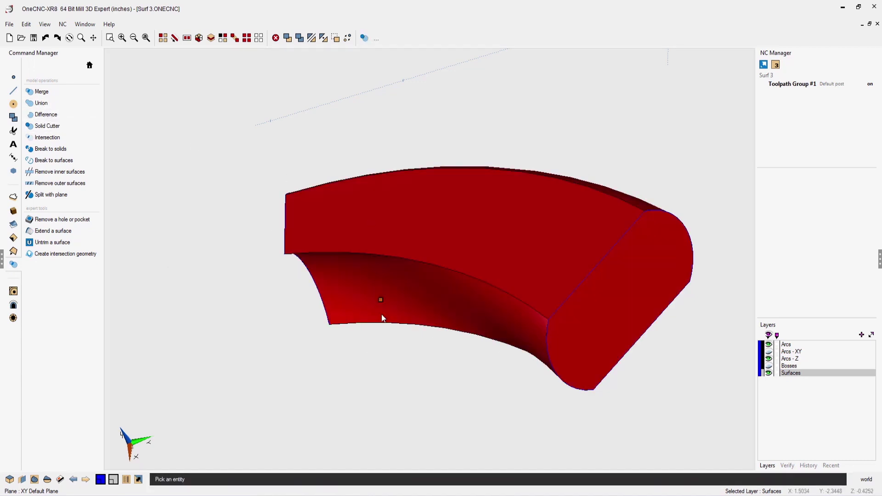
{"action": "middle_click_drag", "start_coordinate": [383, 313], "coordinate": [505, 293]}
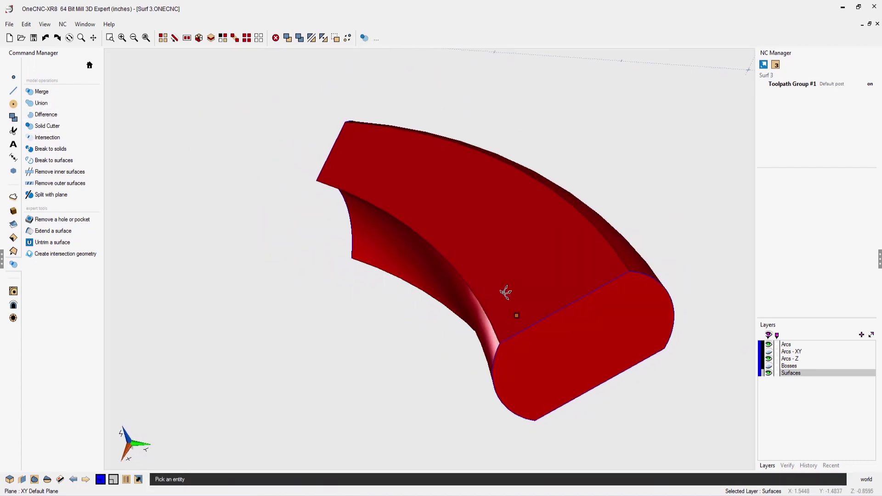
{"action": "left_click", "coordinate": [463, 307]}
{"action": "key", "text": "Home"}
{"action": "scroll", "coordinate": [367, 309], "scroll_direction": "down", "scroll_amount": 1}
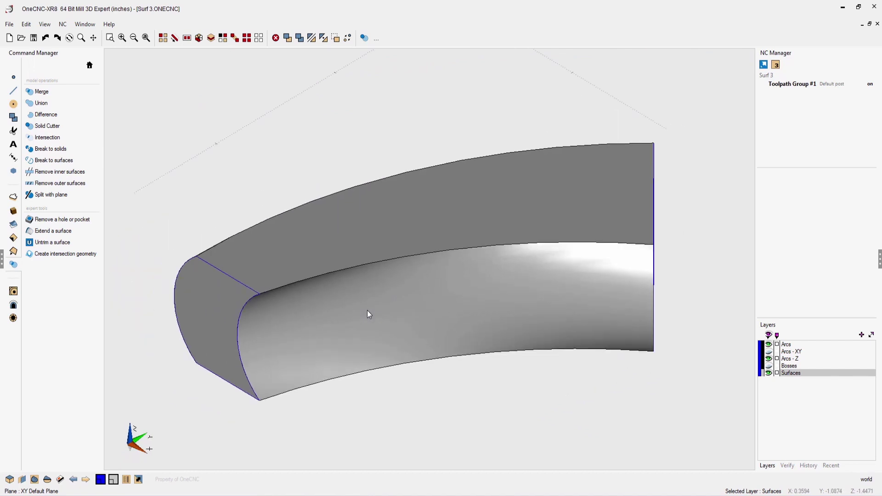
Apply a standard fillet of radius 0.125 to the four long edges of the arm.
{"action": "middle_click_drag", "start_coordinate": [528, 304], "coordinate": [567, 329]}
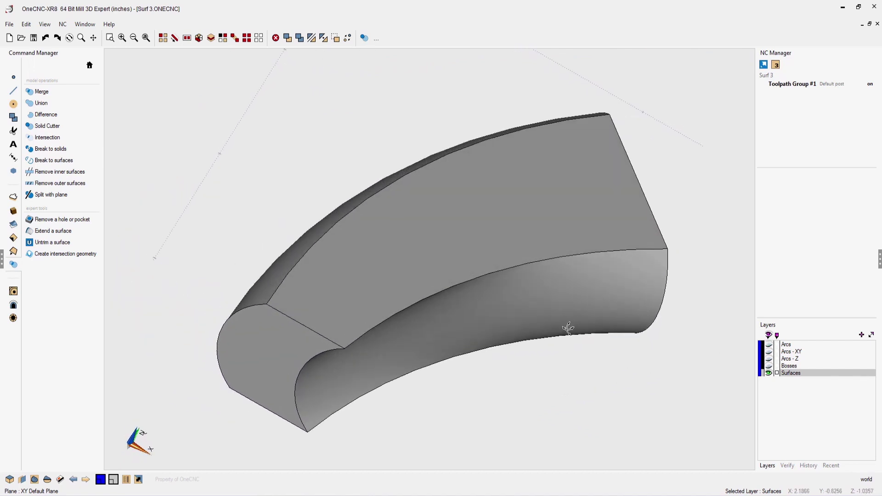
{"action": "left_click", "coordinate": [14, 251]}
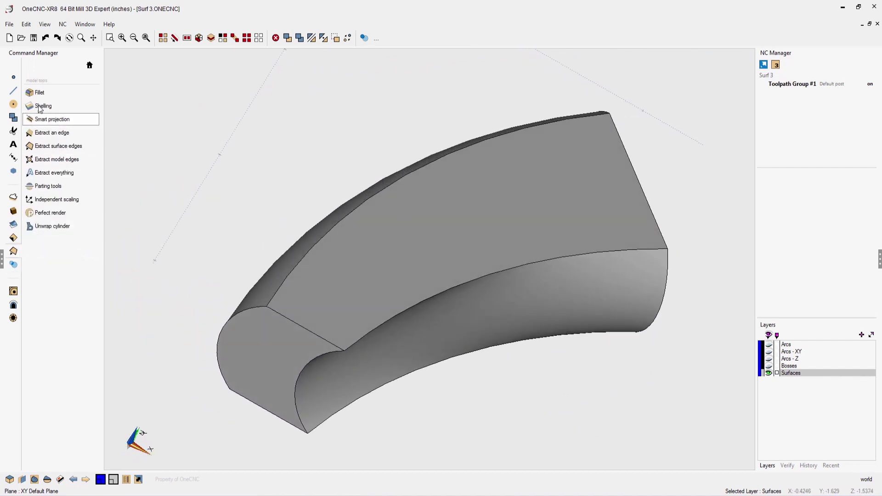
{"action": "left_click", "coordinate": [42, 92]}
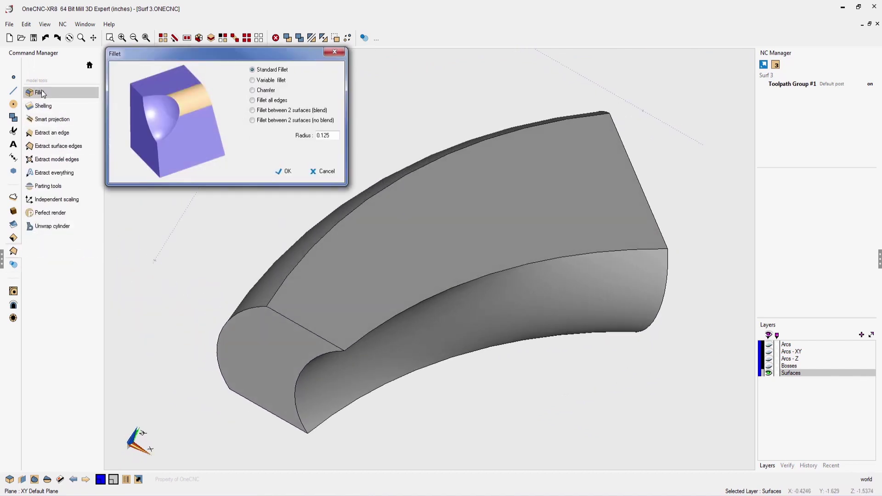
{"action": "left_click", "coordinate": [287, 172]}
{"action": "left_click", "coordinate": [308, 251]}
{"action": "left_click", "coordinate": [382, 307]}
{"action": "left_click", "coordinate": [382, 370]}
{"action": "left_click", "coordinate": [262, 360]}
{"action": "right_click", "coordinate": [172, 349]}
{"action": "middle_click_drag", "start_coordinate": [351, 309], "coordinate": [348, 274]}
Show the Bosses layer and extrude the outer circle at each end of the arm by -1.
{"action": "left_click", "coordinate": [768, 366]}
{"action": "middle_click_drag", "start_coordinate": [505, 276], "coordinate": [543, 299]}
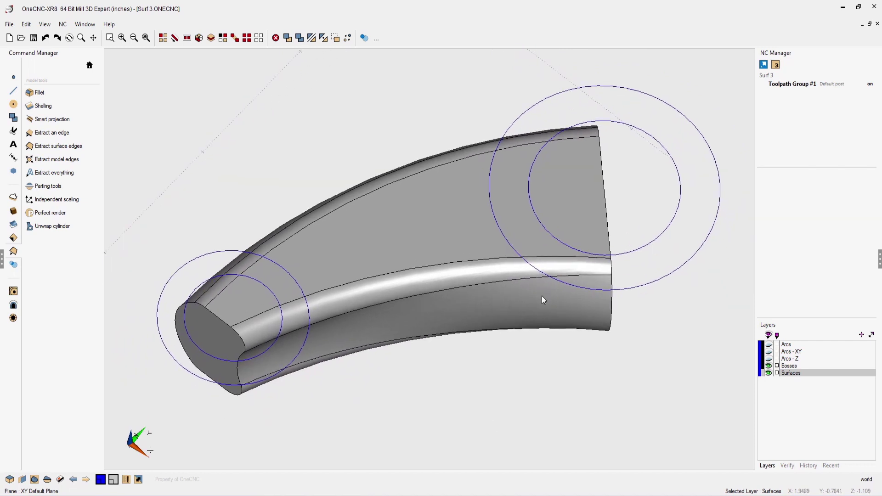
{"action": "left_click", "coordinate": [14, 198]}
{"action": "left_click", "coordinate": [50, 115]}
{"action": "key", "text": "BackSpace"}
{"action": "type", "text": "-1"}
{"action": "left_click", "coordinate": [247, 376]}
{"action": "left_click", "coordinate": [649, 305]}
{"action": "right_click", "coordinate": [649, 331]}
{"action": "middle_click_drag", "start_coordinate": [475, 382], "coordinate": [481, 307]}
Unite the arm and both cylindrical bosses into one solid and remove its inner surfaces.
{"action": "key", "text": "Delete"}
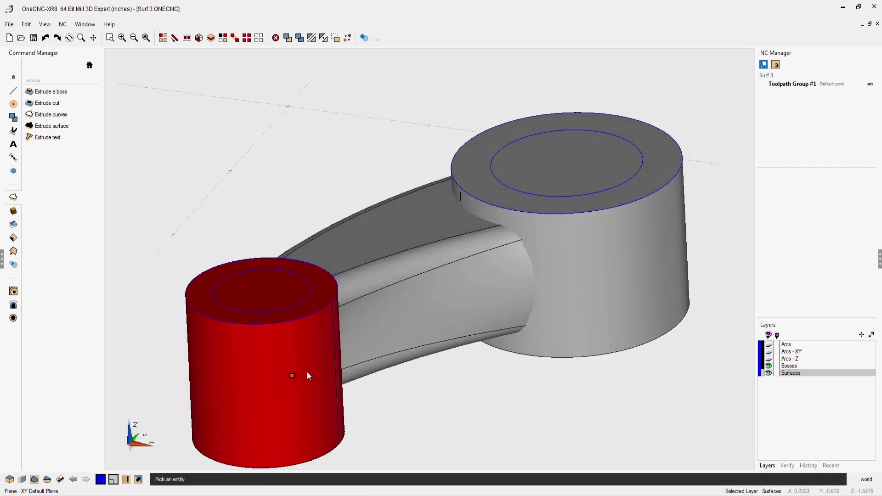
{"action": "left_click", "coordinate": [382, 367]}
{"action": "left_click", "coordinate": [515, 352]}
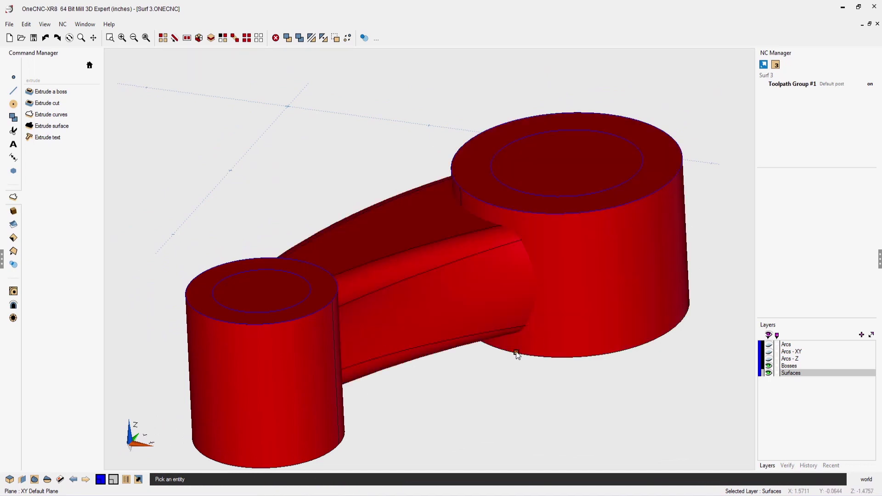
{"action": "left_click", "coordinate": [14, 265]}
{"action": "left_click", "coordinate": [59, 102]}
{"action": "left_click", "coordinate": [430, 351]}
{"action": "key", "text": "Escape"}
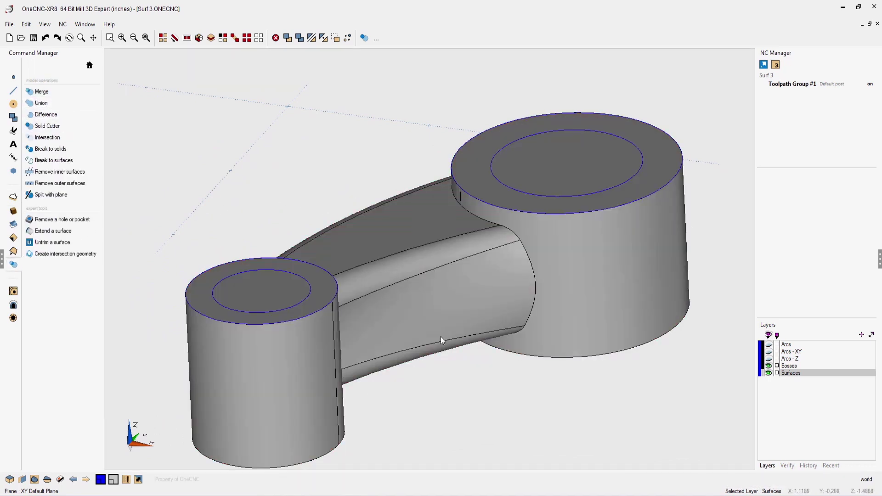
{"action": "left_click", "coordinate": [75, 172]}
{"action": "left_click", "coordinate": [251, 274]}
{"action": "middle_click_drag", "start_coordinate": [452, 321], "coordinate": [368, 358]}
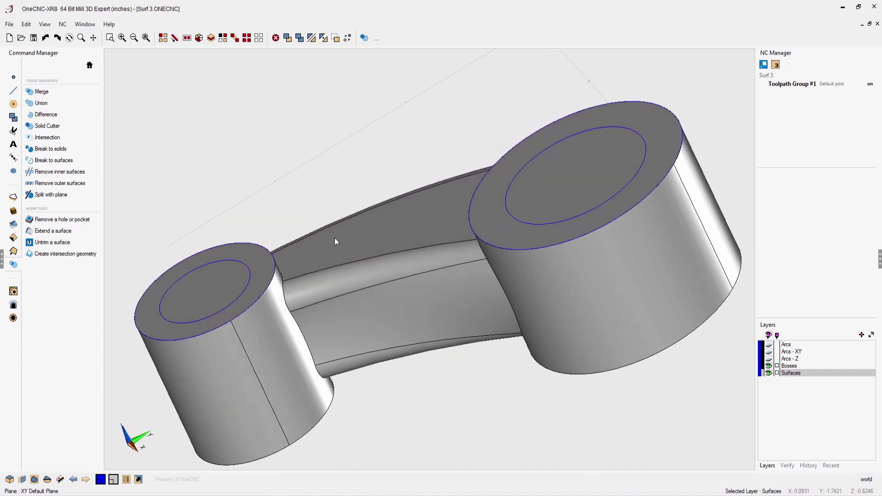
Apply a standard fillet of radius 0.0625 along the edges where the arm meets both bosses.
{"action": "left_click", "coordinate": [13, 249]}
{"action": "left_click", "coordinate": [48, 94]}
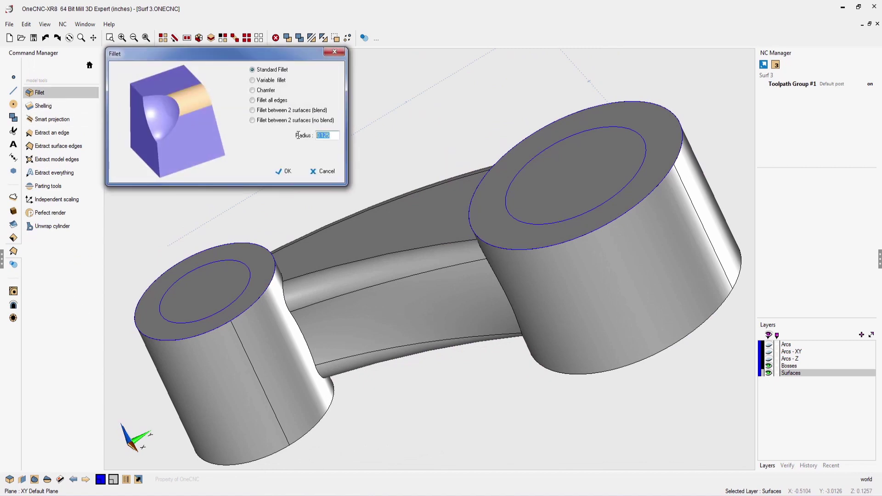
{"action": "left_click", "coordinate": [282, 172]}
{"action": "middle_click_drag", "start_coordinate": [382, 348], "coordinate": [515, 349]}
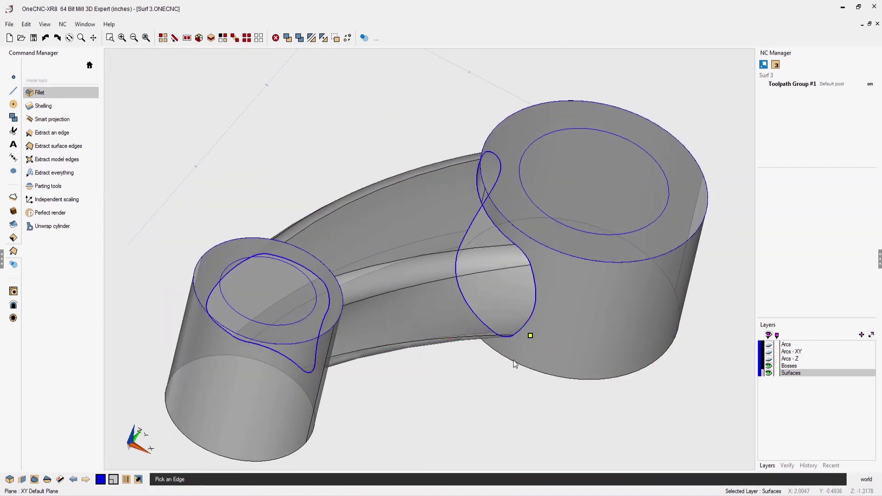
{"action": "left_click", "coordinate": [491, 401]}
{"action": "middle_click_drag", "start_coordinate": [490, 402], "coordinate": [463, 383]}
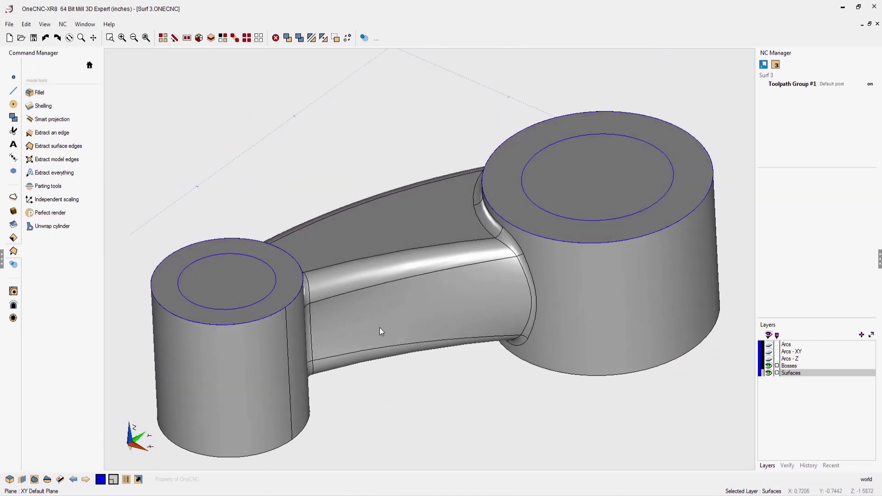
Cut the inner circles of both bosses all the way through the solid as bores.
{"action": "left_click", "coordinate": [13, 198]}
{"action": "left_click", "coordinate": [47, 103]}
{"action": "left_click", "coordinate": [186, 296]}
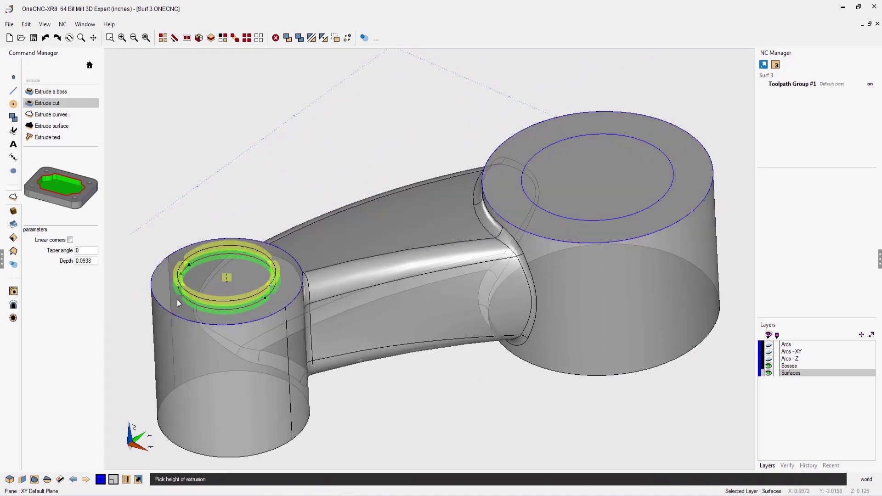
{"action": "left_click", "coordinate": [273, 468]}
{"action": "middle_click_drag", "start_coordinate": [472, 446], "coordinate": [475, 404]}
{"action": "left_click", "coordinate": [621, 178]}
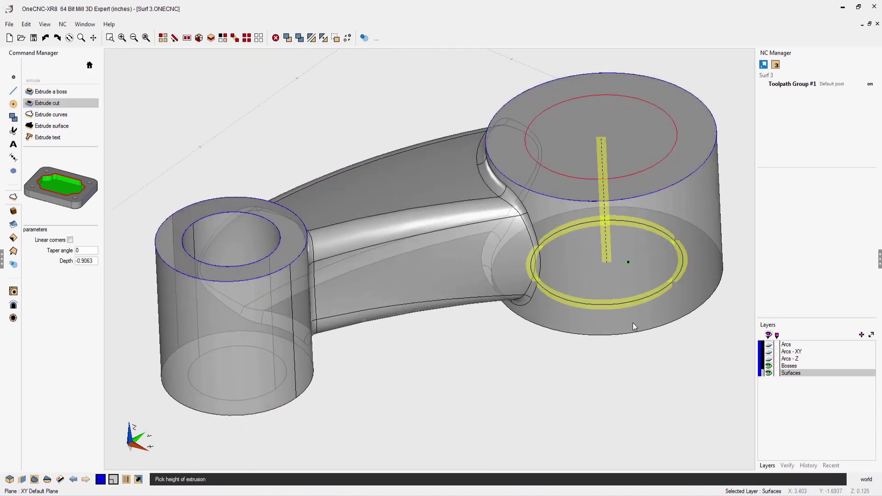
{"action": "left_click", "coordinate": [641, 392]}
{"action": "left_click", "coordinate": [641, 393]}
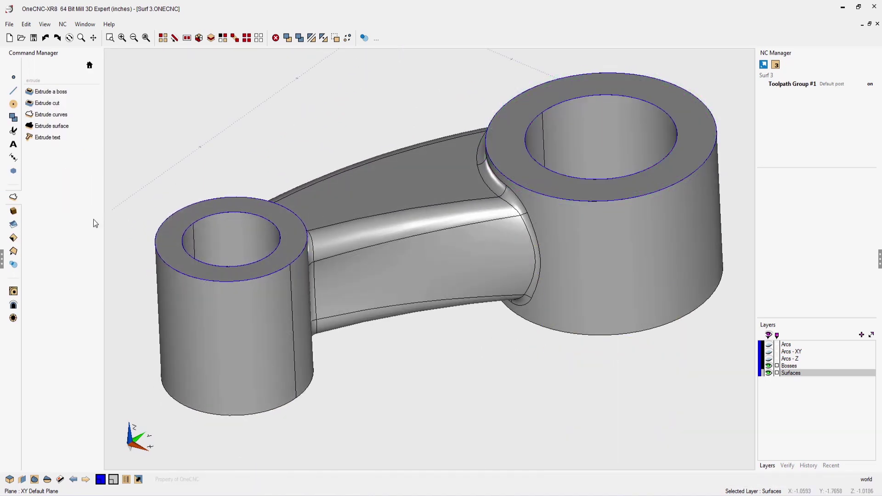
Chamfer the circular end edges of both boss bores with a distance of .05 and hide the Bosses layer.
{"action": "left_click", "coordinate": [13, 252]}
{"action": "left_click", "coordinate": [40, 95]}
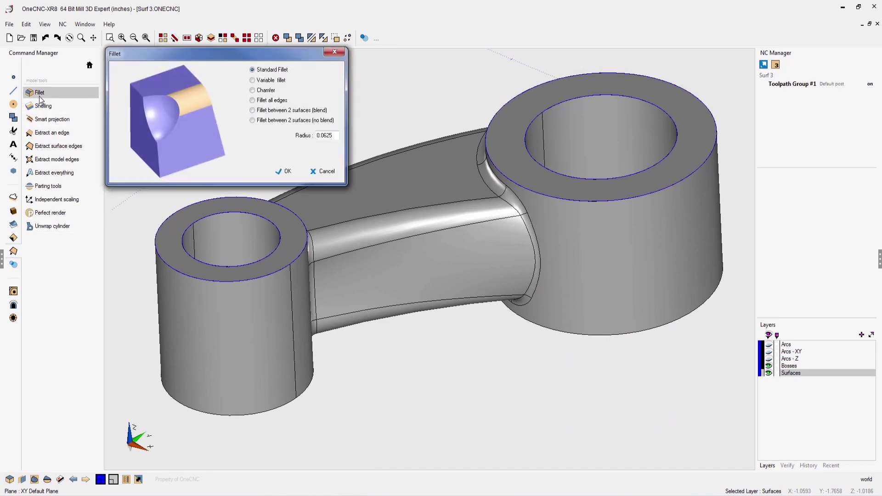
{"action": "left_click", "coordinate": [253, 91]}
{"action": "type", "text": ".03"}
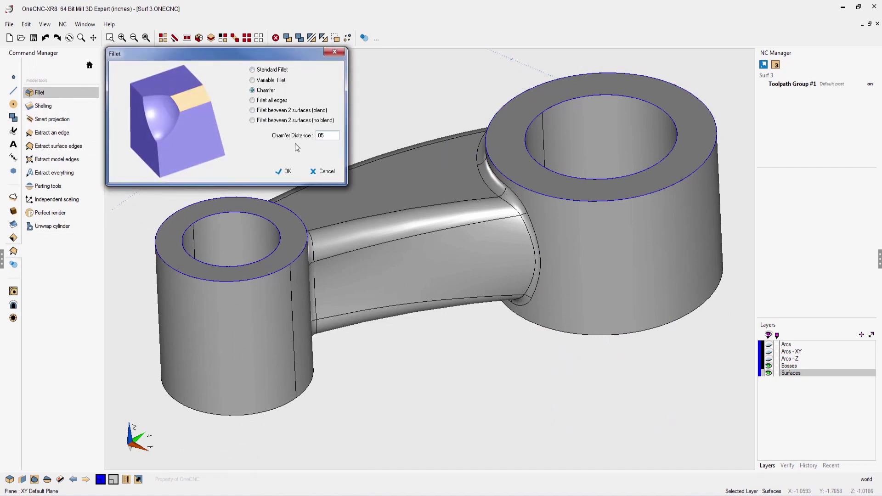
{"action": "left_click", "coordinate": [287, 173]}
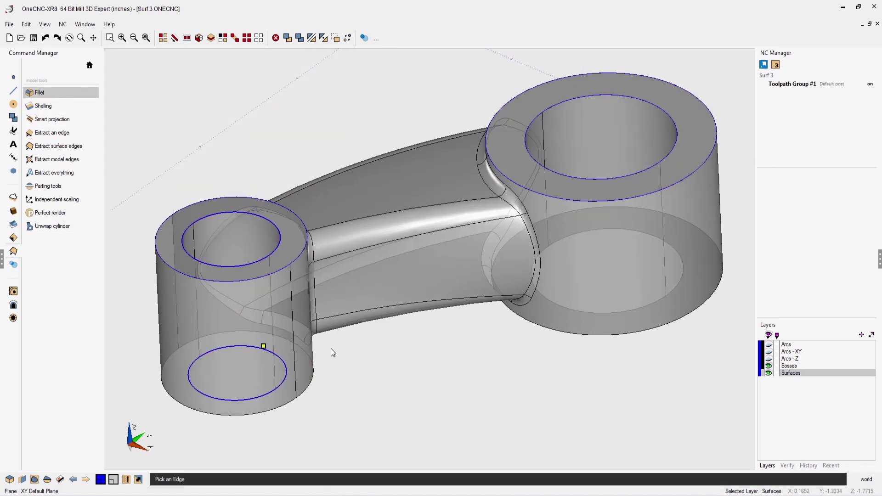
{"action": "left_click", "coordinate": [612, 201]}
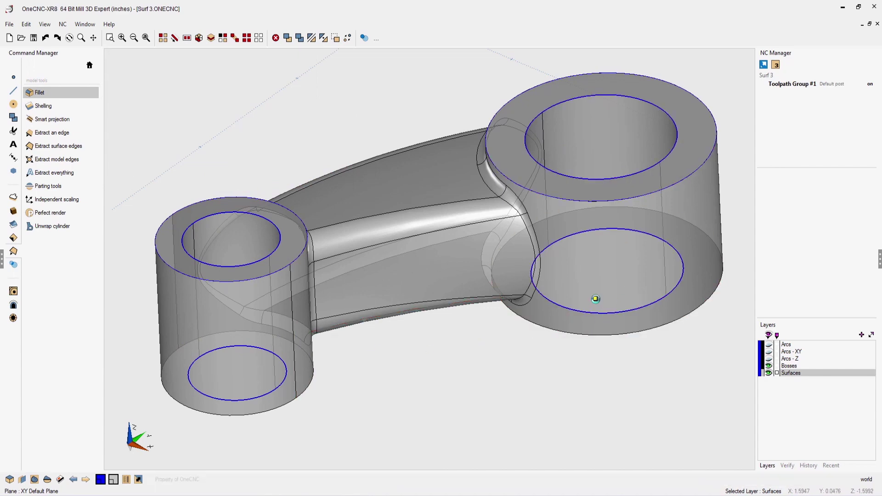
{"action": "left_click", "coordinate": [768, 366]}
{"action": "middle_click_drag", "start_coordinate": [601, 280], "coordinate": [647, 321]}
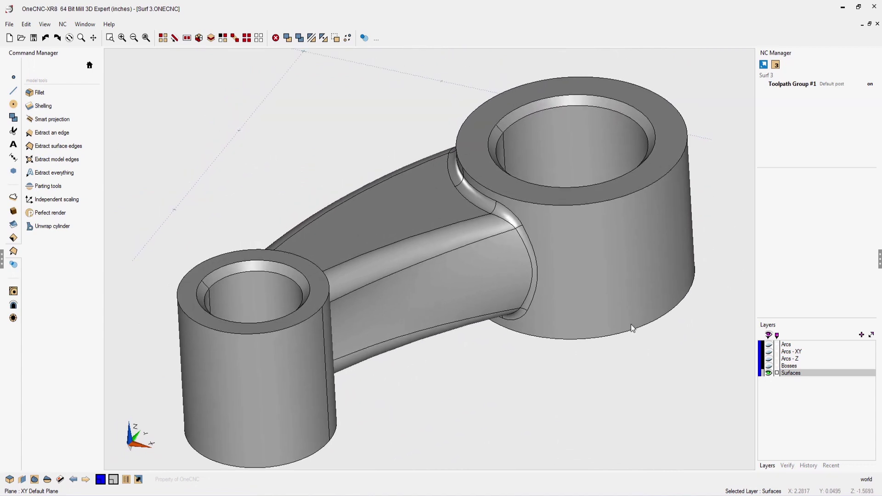
Move the finished solid to a new layer named Bracket and change its color to dark grey.
{"action": "left_click", "coordinate": [139, 479]}
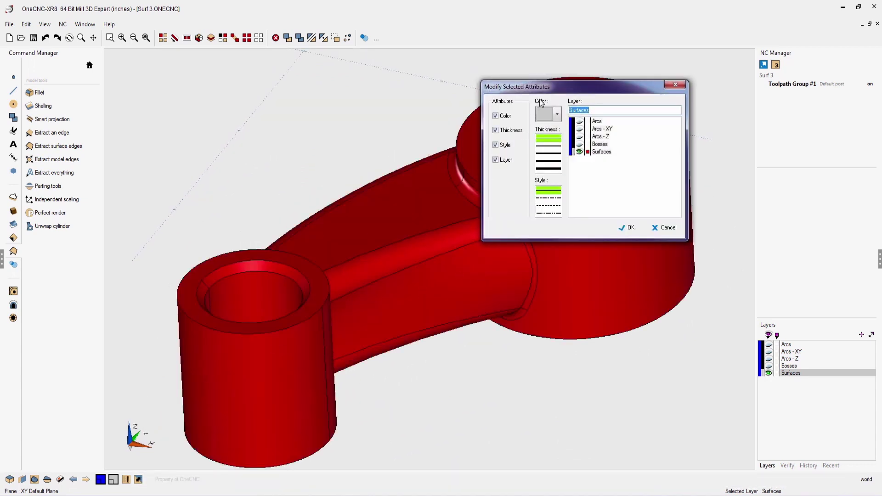
{"action": "left_click_drag", "start_coordinate": [543, 90], "coordinate": [169, 59]}
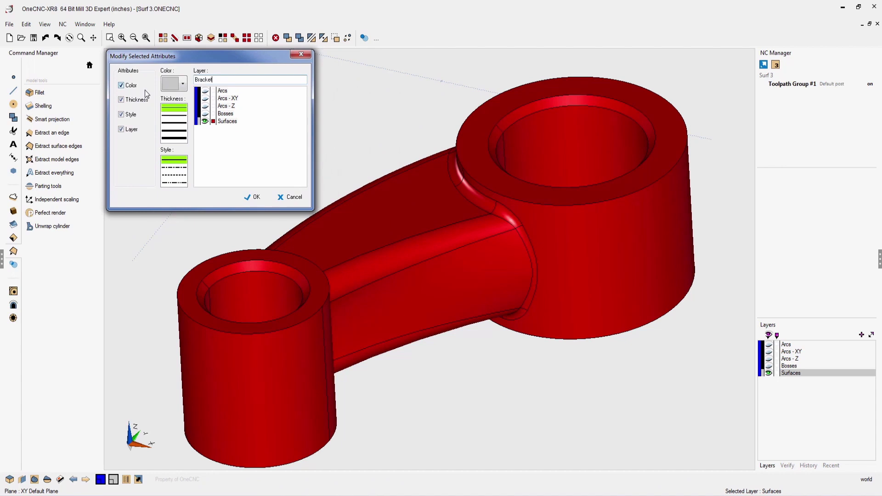
{"action": "left_click", "coordinate": [183, 84]}
{"action": "left_click", "coordinate": [225, 120]}
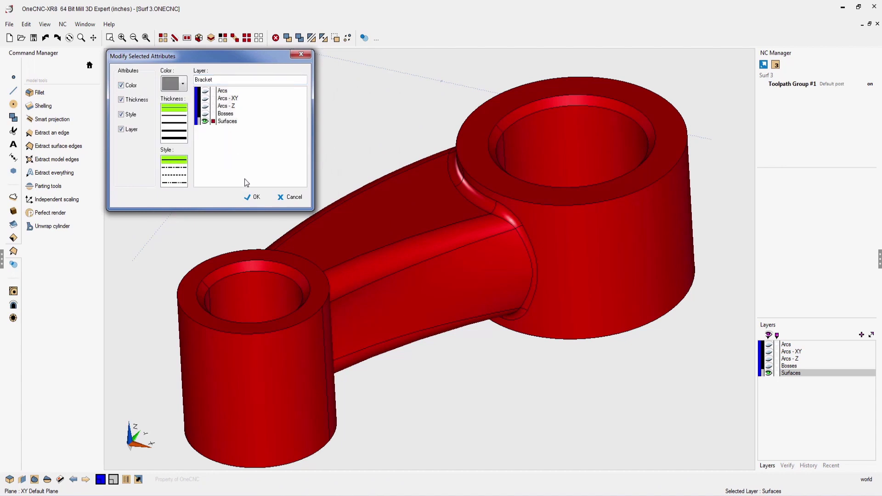
{"action": "left_click", "coordinate": [256, 197]}
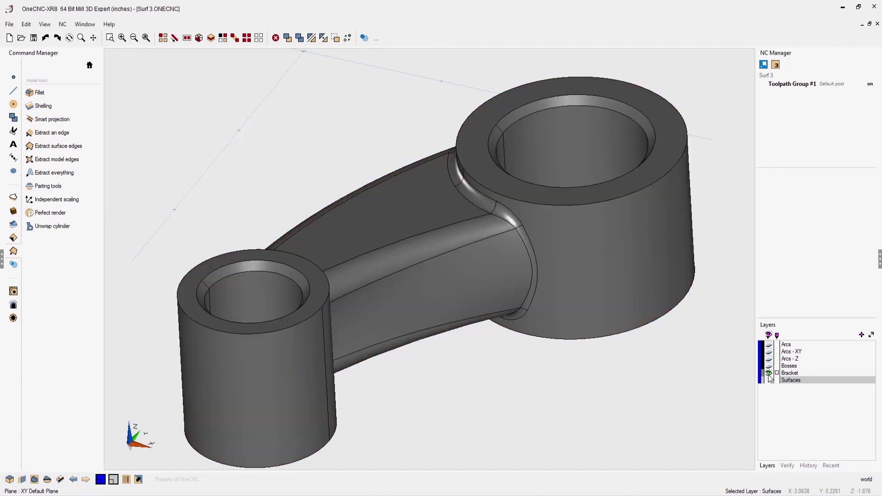
{"action": "left_click", "coordinate": [768, 380]}
Color the bore walls and upper bore chamfers of both bosses yellow.
{"action": "left_click", "coordinate": [14, 237]}
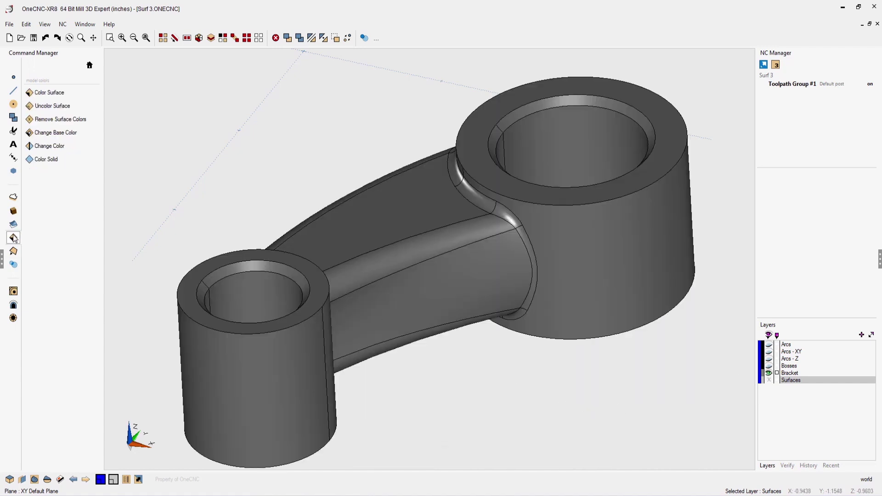
{"action": "left_click", "coordinate": [59, 93]}
{"action": "left_click_drag", "start_coordinate": [386, 120], "coordinate": [133, 56]}
{"action": "left_click", "coordinate": [139, 184]}
{"action": "left_click", "coordinate": [225, 271]}
{"action": "left_click", "coordinate": [220, 287]}
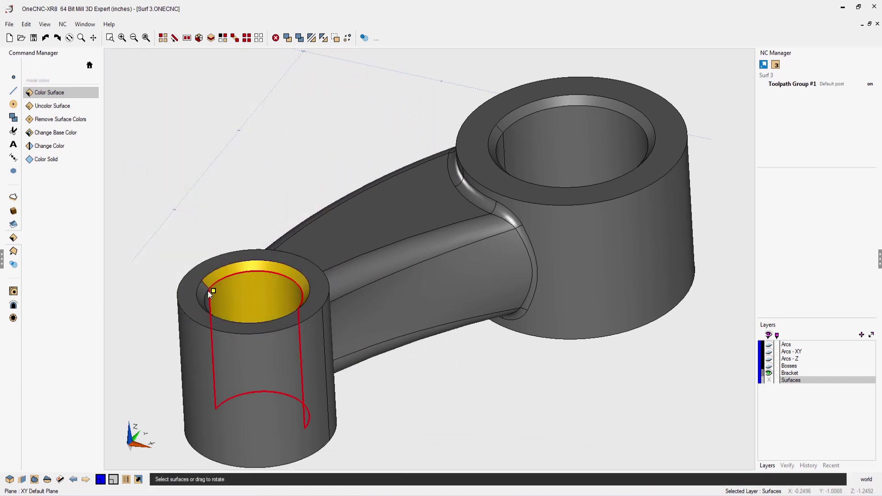
{"action": "left_click", "coordinate": [201, 294]}
{"action": "left_click", "coordinate": [207, 298]}
{"action": "left_click", "coordinate": [498, 133]}
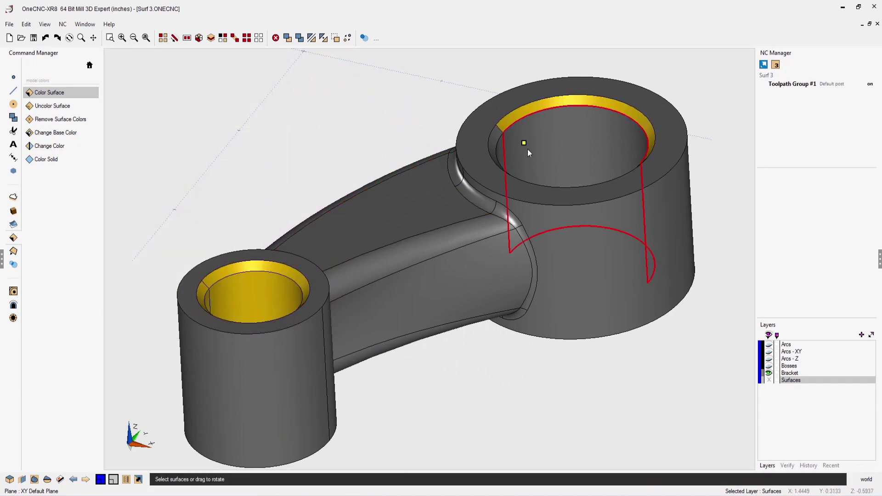
{"action": "left_click", "coordinate": [526, 147]}
Color the chamfers at the underside of both bores yellow as well.
{"action": "left_click_drag", "start_coordinate": [498, 158], "coordinate": [527, 237]}
{"action": "left_click", "coordinate": [498, 425]}
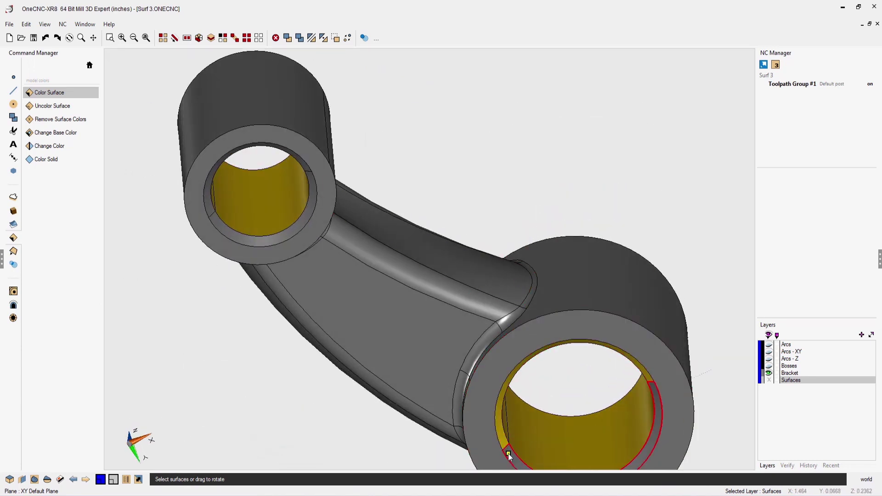
{"action": "left_click", "coordinate": [283, 238]}
{"action": "left_click", "coordinate": [212, 205]}
{"action": "scroll", "coordinate": [341, 200], "scroll_direction": "down", "scroll_amount": 3}
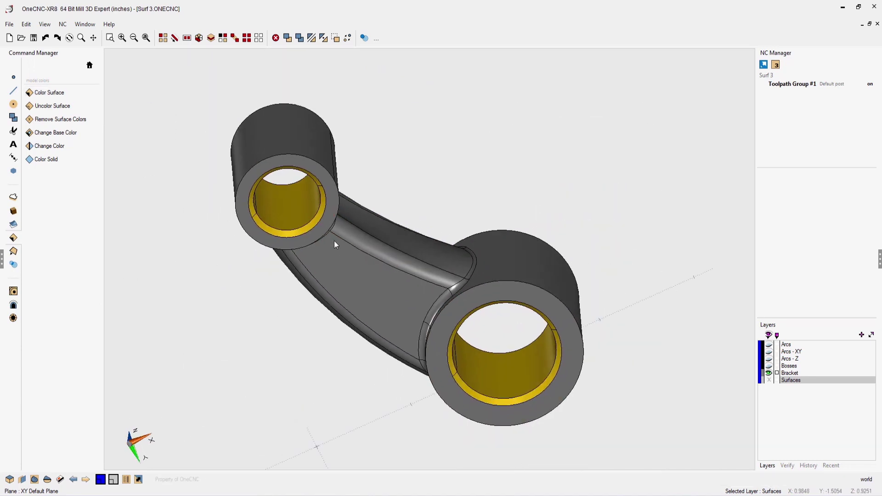
{"action": "left_click_drag", "start_coordinate": [334, 240], "coordinate": [377, 354]}
{"action": "middle_click_drag", "start_coordinate": [376, 350], "coordinate": [396, 358]}
{"action": "scroll", "coordinate": [412, 359], "scroll_direction": "up", "scroll_amount": 1}
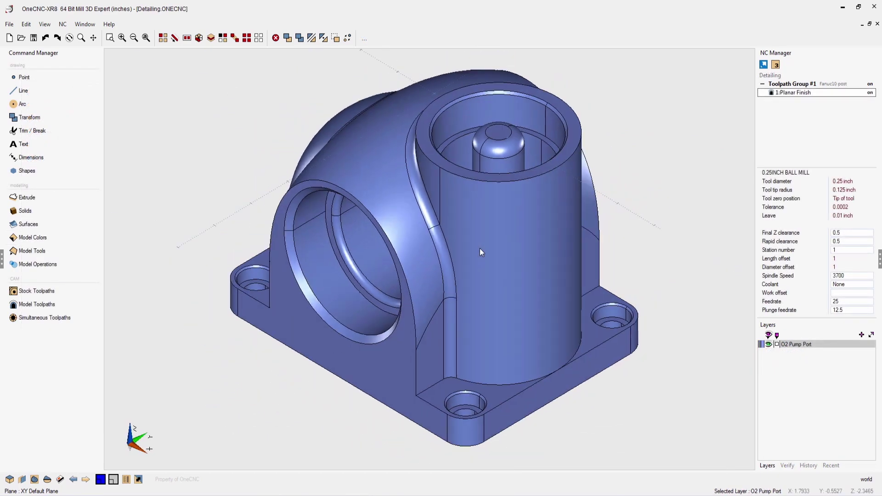
Add a drawing page named Page #1 to the Detailing file using the ANSI A template.
{"action": "scroll", "coordinate": [480, 248], "scroll_direction": "down", "scroll_amount": 3}
{"action": "middle_click_drag", "start_coordinate": [479, 248], "coordinate": [622, 184]}
{"action": "scroll", "coordinate": [546, 209], "scroll_direction": "down", "scroll_amount": 1}
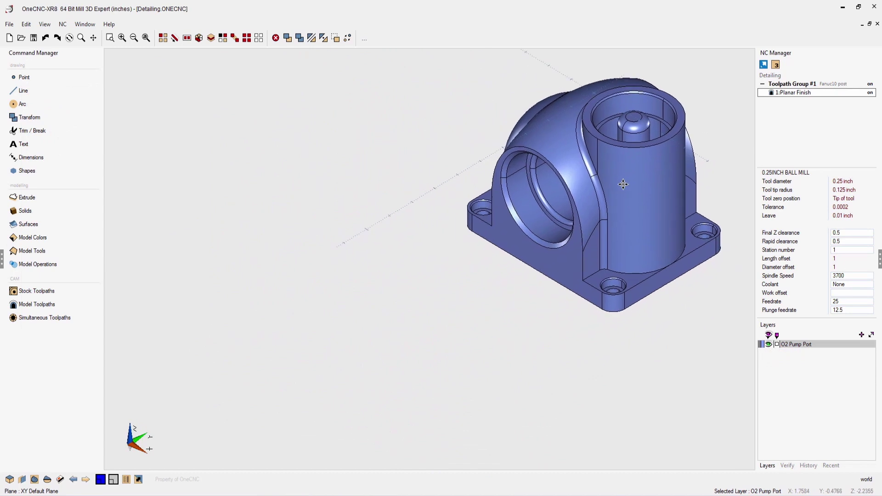
{"action": "left_click", "coordinate": [60, 480]}
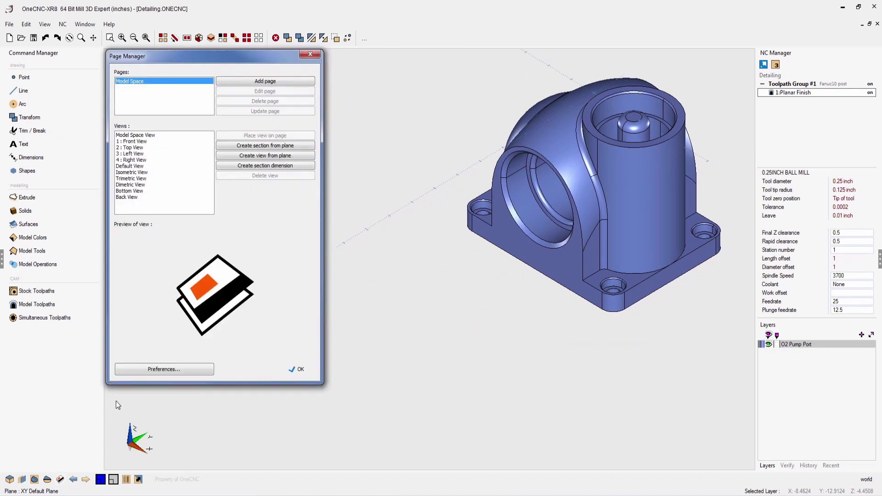
{"action": "left_click", "coordinate": [267, 82]}
{"action": "left_click", "coordinate": [51, 139]}
{"action": "left_click", "coordinate": [50, 146]}
{"action": "left_click", "coordinate": [46, 133]}
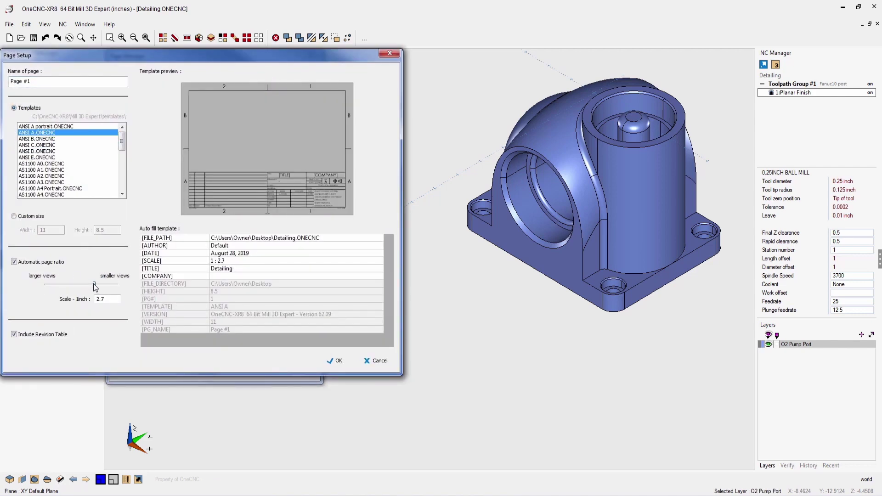
{"action": "left_click", "coordinate": [337, 361]}
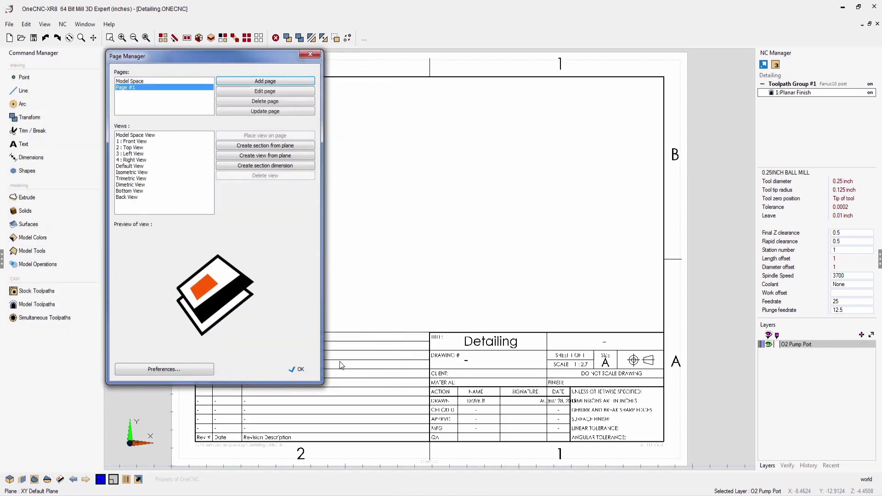
Place the Top View in the upper left of the drawing sheet and the Front View directly below it.
{"action": "left_click", "coordinate": [131, 148]}
{"action": "left_click", "coordinate": [249, 136]}
{"action": "left_click", "coordinate": [287, 152]}
{"action": "left_click", "coordinate": [140, 142]}
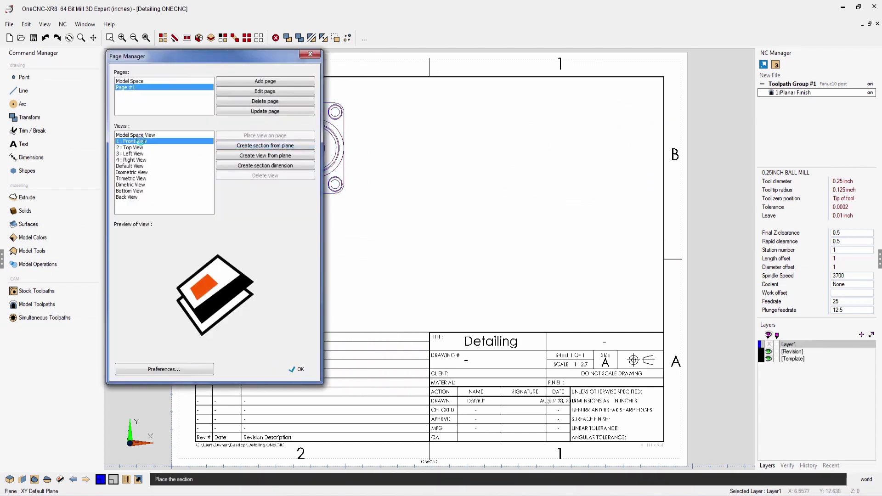
{"action": "left_click", "coordinate": [254, 136]}
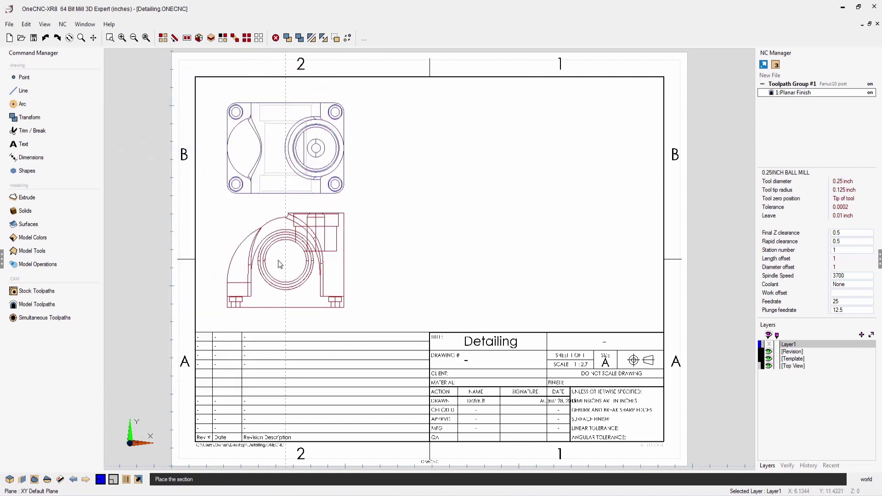
{"action": "left_click", "coordinate": [279, 261]}
Place the Isometric View in the upper right corner of the drawing sheet and finish placing views.
{"action": "left_click", "coordinate": [146, 172]}
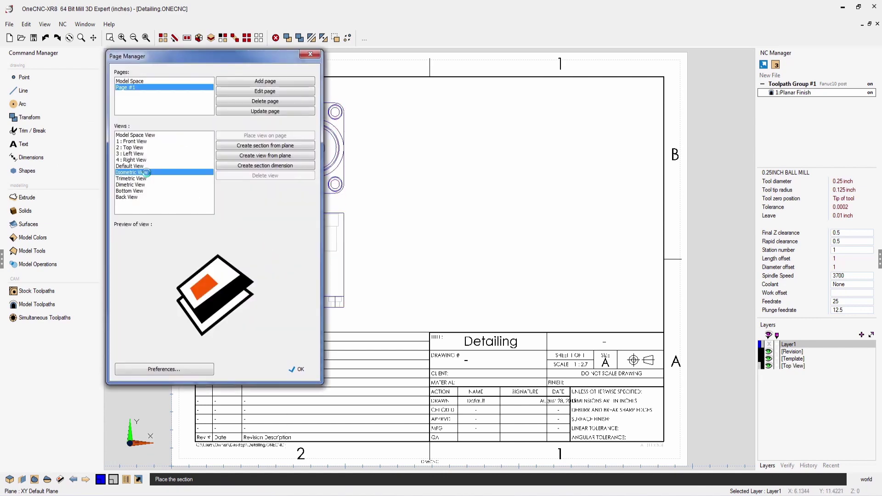
{"action": "left_click", "coordinate": [265, 136]}
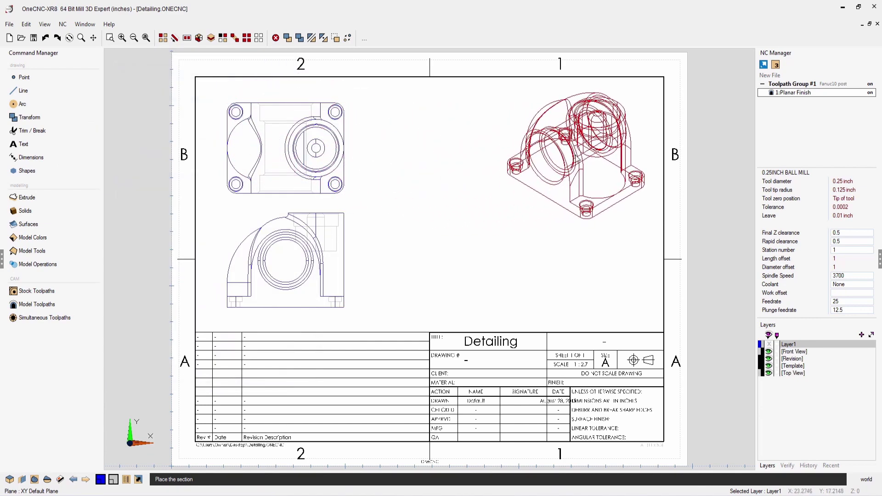
{"action": "left_click", "coordinate": [592, 161]}
{"action": "left_click", "coordinate": [298, 366]}
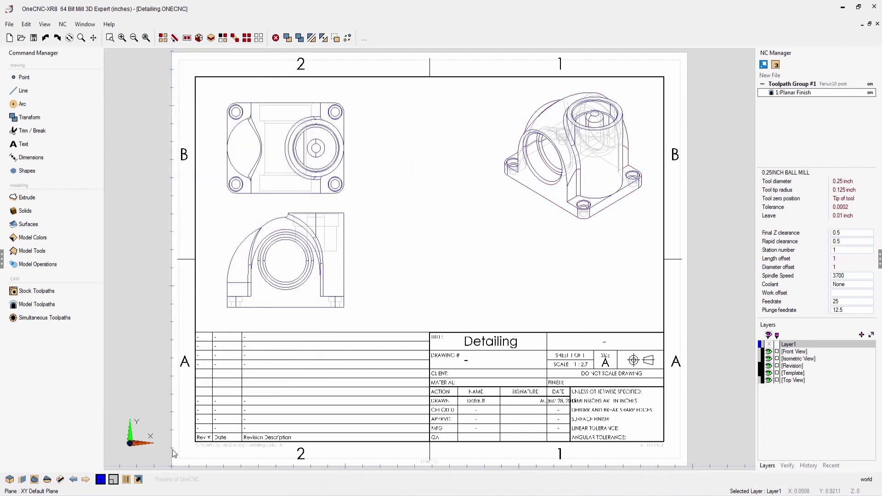
Return to model space and make the saved YZ Plane the active plane.
{"action": "left_click", "coordinate": [73, 479]}
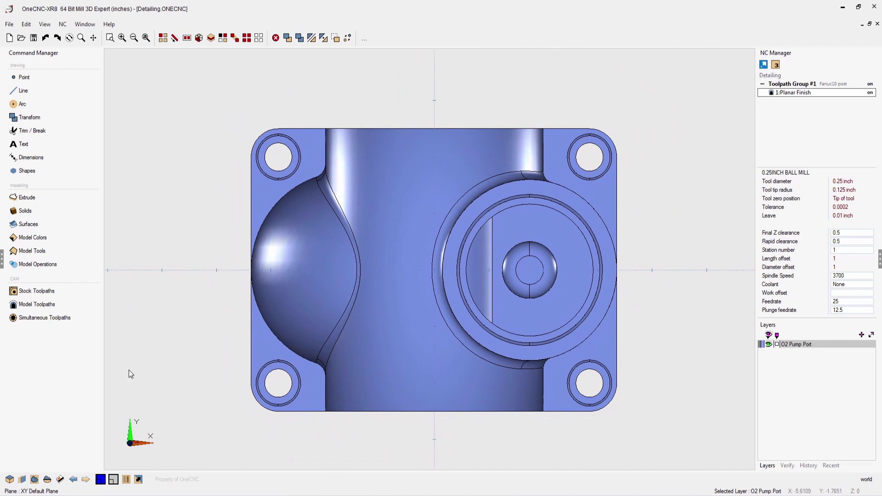
{"action": "left_click", "coordinate": [21, 479]}
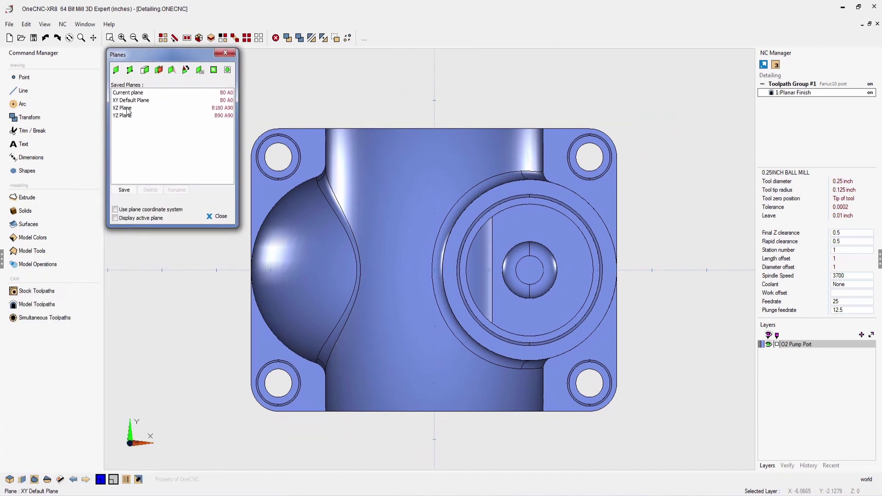
{"action": "left_click", "coordinate": [123, 115]}
{"action": "left_click", "coordinate": [218, 216]}
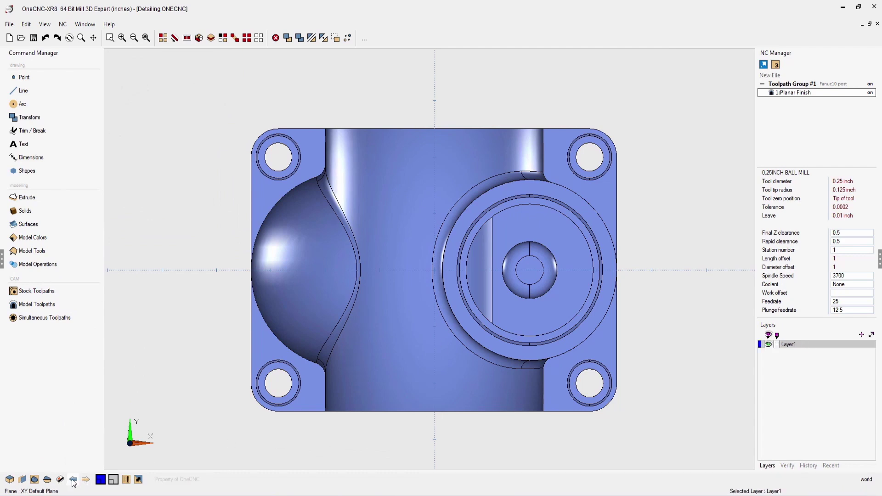
Create a section from the active plane and place it on Page #1, level with and to the right of the front view.
{"action": "left_click", "coordinate": [85, 479]}
{"action": "left_click", "coordinate": [273, 146]}
{"action": "left_click", "coordinate": [137, 203]}
{"action": "left_click", "coordinate": [241, 138]}
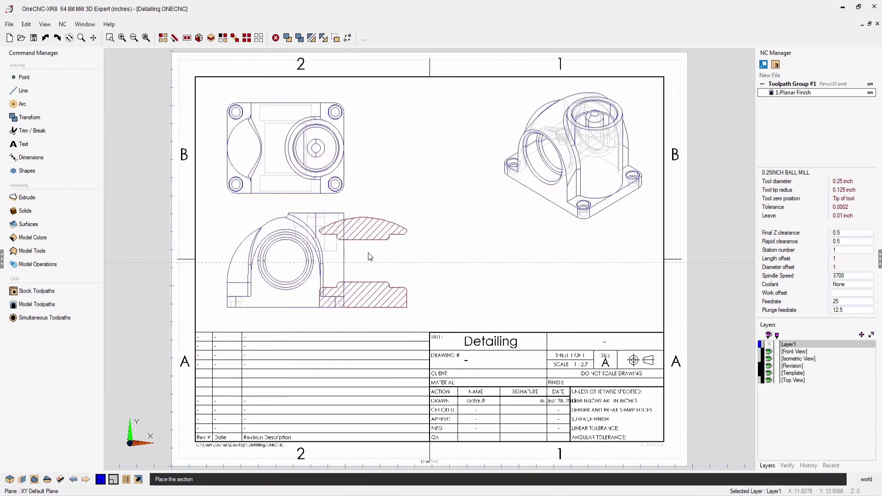
{"action": "left_click", "coordinate": [450, 262]}
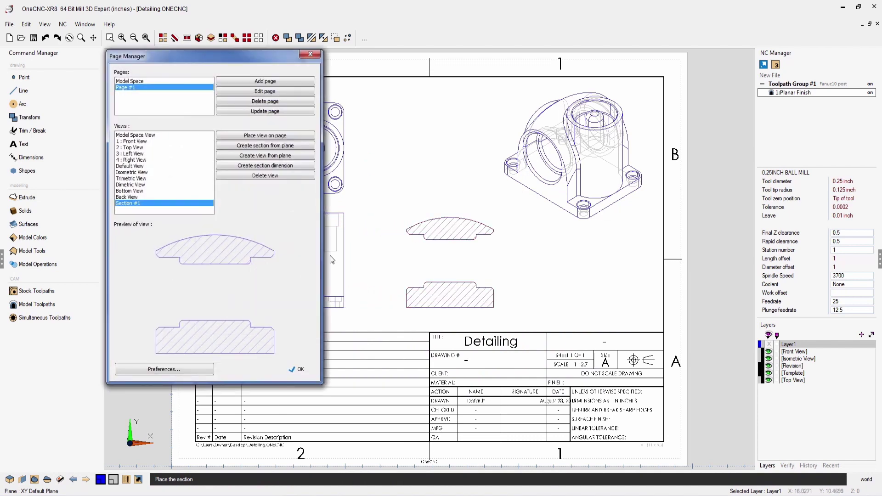
{"action": "left_click", "coordinate": [300, 370]}
In model space, extrude-cut a circular pocket about 0.56 inch deep into the underside of the base plate.
{"action": "left_click", "coordinate": [73, 480]}
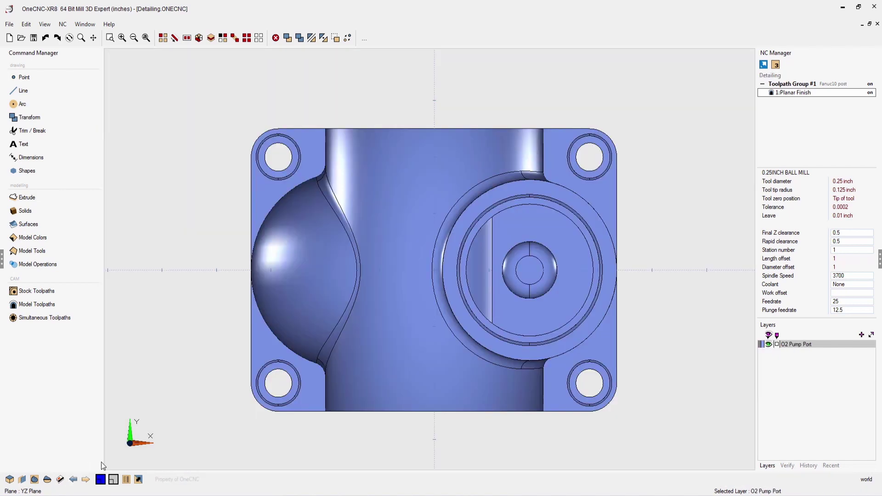
{"action": "mouse_move", "coordinate": [275, 372]}
{"action": "middle_mouse_down"}
{"action": "mouse_move", "coordinate": [314, 306]}
{"action": "mouse_move", "coordinate": [316, 237]}
{"action": "mouse_move", "coordinate": [365, 177]}
{"action": "mouse_move", "coordinate": [281, 172]}
{"action": "middle_mouse_up"}
{"action": "left_click", "coordinate": [23, 197]}
{"action": "left_click", "coordinate": [61, 106]}
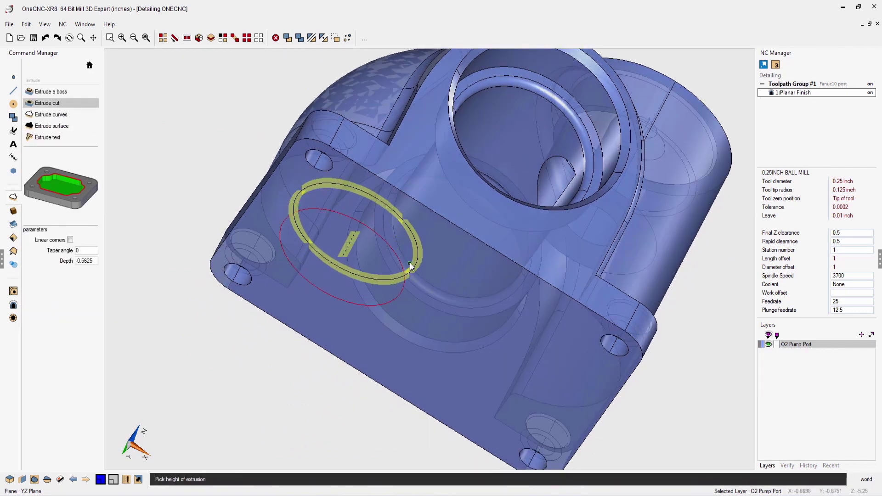
{"action": "left_click", "coordinate": [406, 267]}
Use the Fillet tool to break the opening edge of the circular pocket on the base's underside.
{"action": "left_click", "coordinate": [14, 252]}
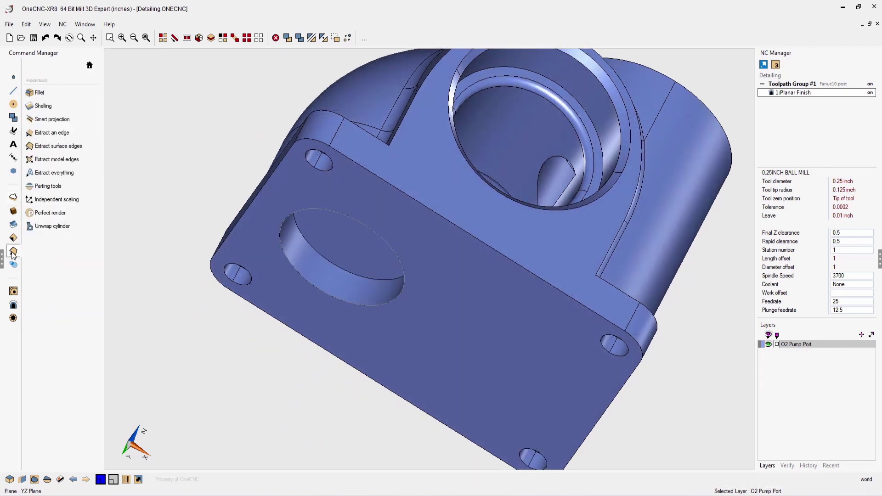
{"action": "left_click", "coordinate": [45, 97]}
{"action": "left_click", "coordinate": [284, 171]}
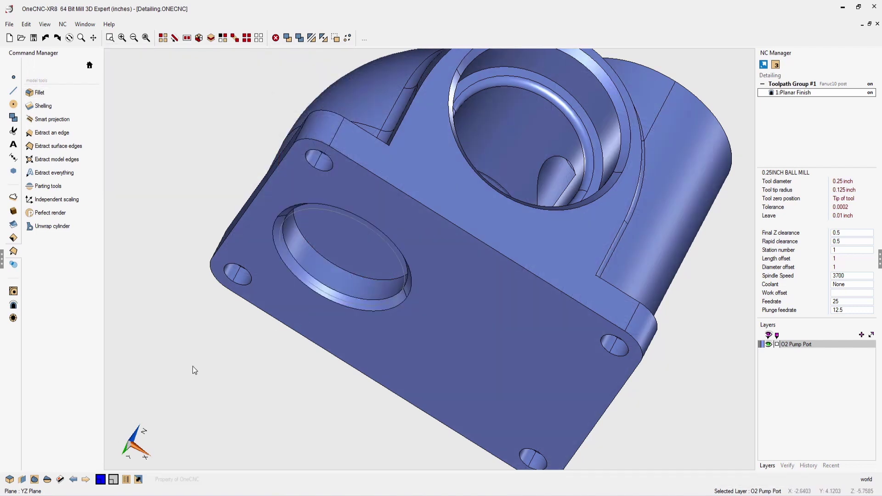
Go back to Page #1 and update the page so its views reflect the modified model.
{"action": "left_click", "coordinate": [73, 480]}
{"action": "left_click", "coordinate": [61, 480]}
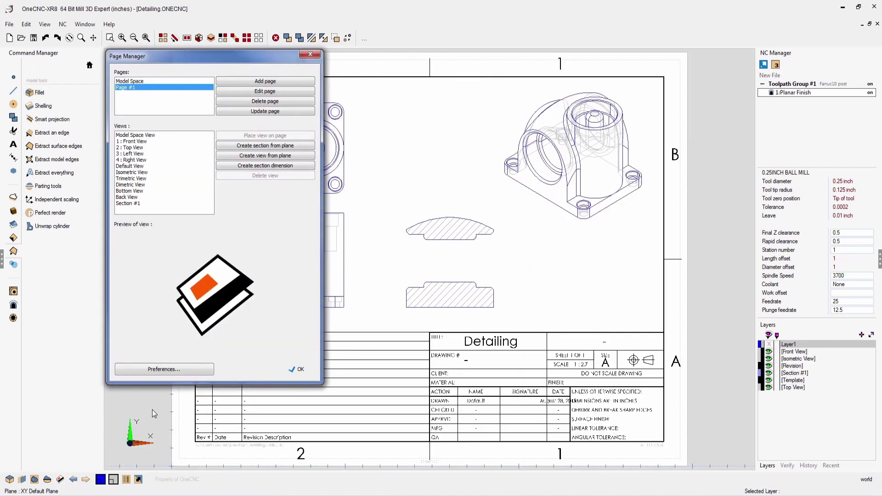
{"action": "left_click", "coordinate": [272, 112]}
{"action": "left_click", "coordinate": [298, 369]}
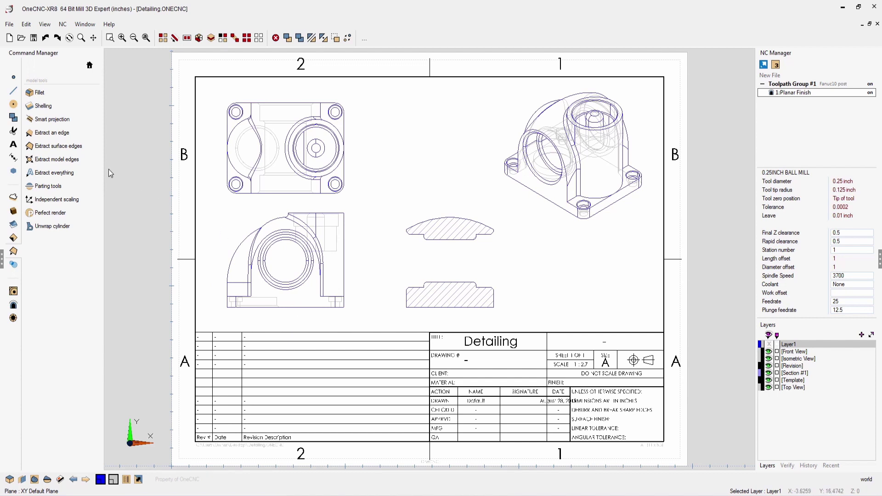
Add vertical dimensions for the narrow and wide gaps between the section view's hatched halves, placed to the right of the view.
{"action": "left_click", "coordinate": [13, 157]}
{"action": "left_click", "coordinate": [53, 105]}
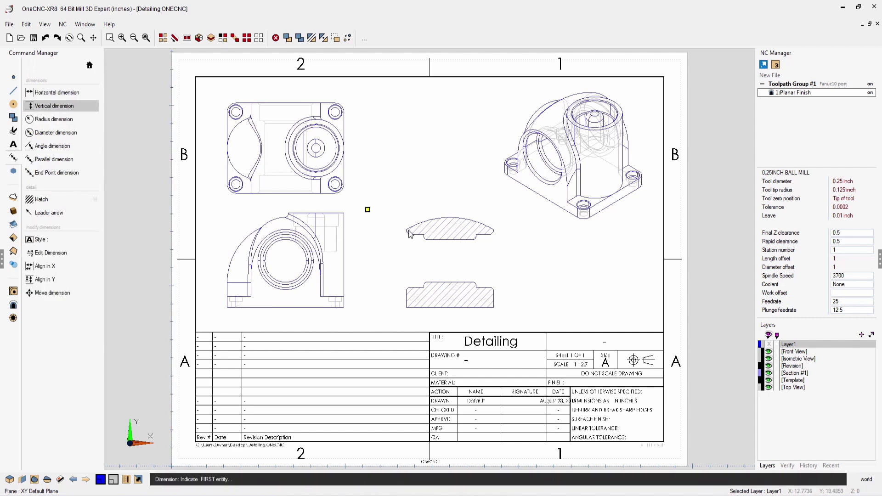
{"action": "left_click", "coordinate": [474, 282]}
{"action": "left_click", "coordinate": [493, 282]}
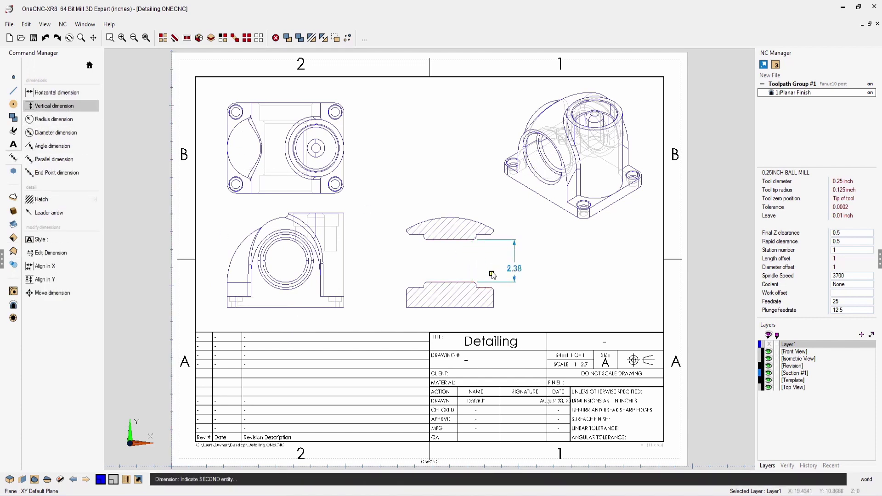
{"action": "left_click", "coordinate": [492, 236]}
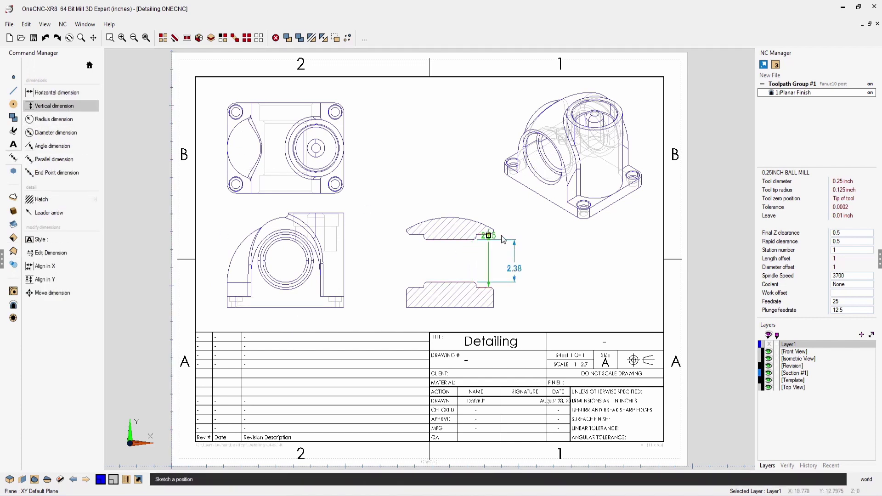
Dimension the section view's overall height vertically, with the dimension placed to its left.
{"action": "left_click", "coordinate": [449, 217]}
{"action": "left_click", "coordinate": [405, 306]}
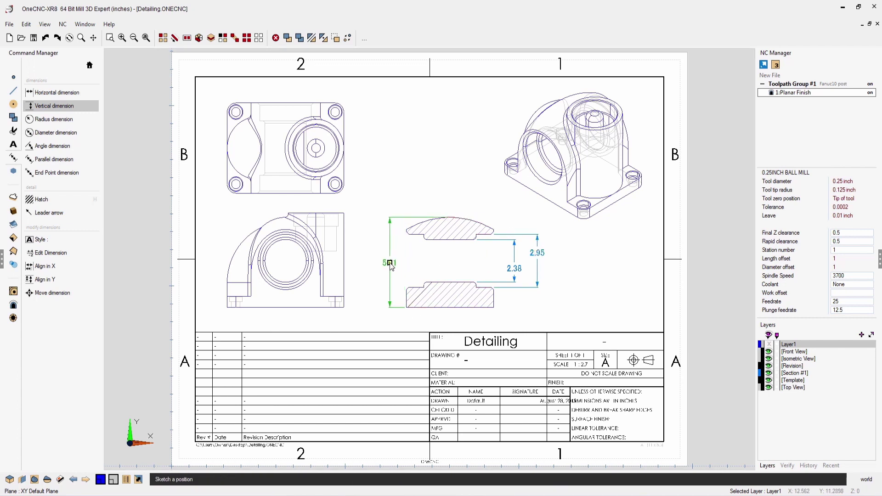
{"action": "left_click", "coordinate": [391, 266]}
Dimension the top view's overall height to its right and its overall width above it.
{"action": "left_click", "coordinate": [339, 195]}
{"action": "left_click", "coordinate": [333, 103]}
{"action": "left_click", "coordinate": [362, 152]}
{"action": "left_click", "coordinate": [84, 93]}
{"action": "left_click", "coordinate": [224, 122]}
{"action": "left_click", "coordinate": [340, 119]}
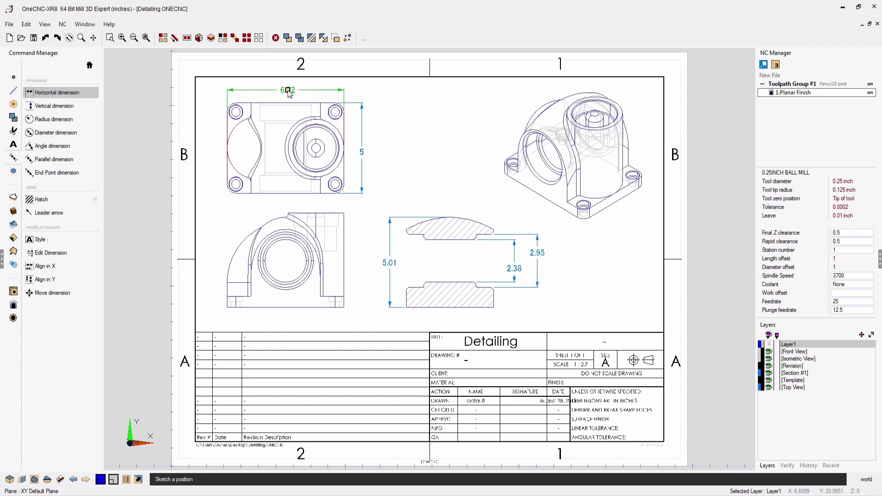
{"action": "left_click", "coordinate": [288, 90]}
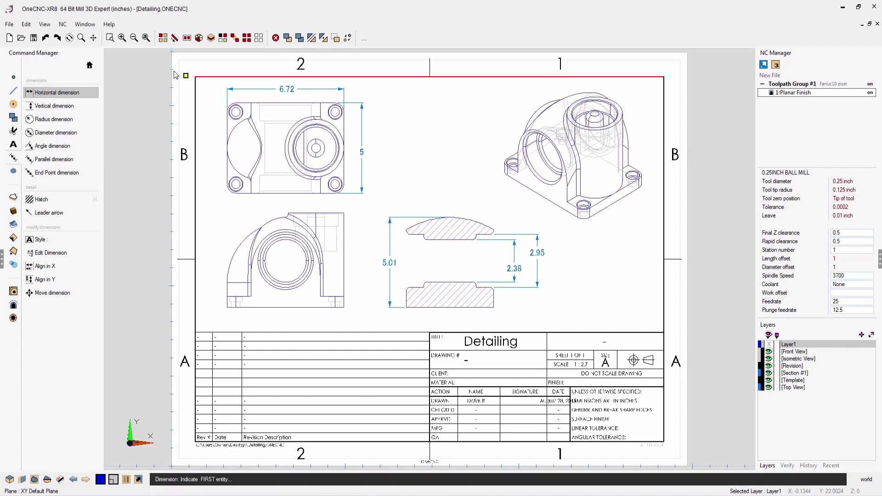
Export the dimensioned drawing page to the Desktop as the PDF file Detailing.pdf.
{"action": "left_click", "coordinate": [14, 26]}
{"action": "left_click", "coordinate": [33, 93]}
{"action": "key", "text": "ctrl+s"}
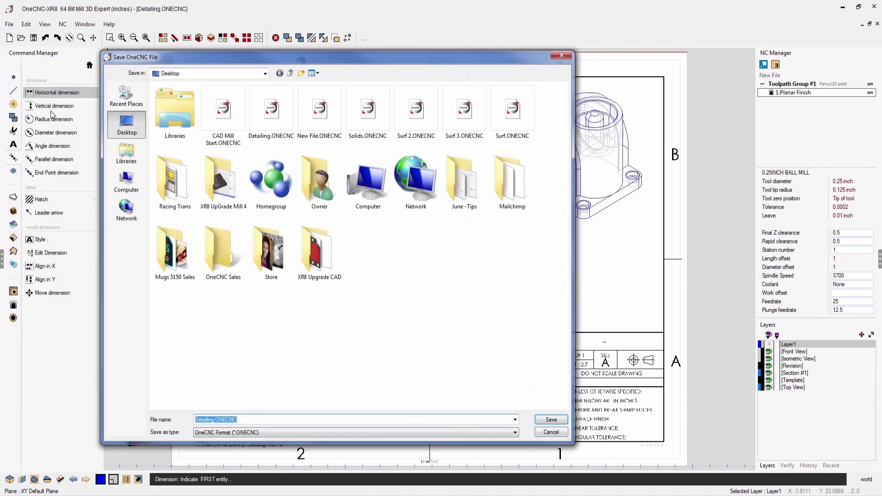
{"action": "left_click_drag", "start_coordinate": [159, 55], "coordinate": [59, 11]}
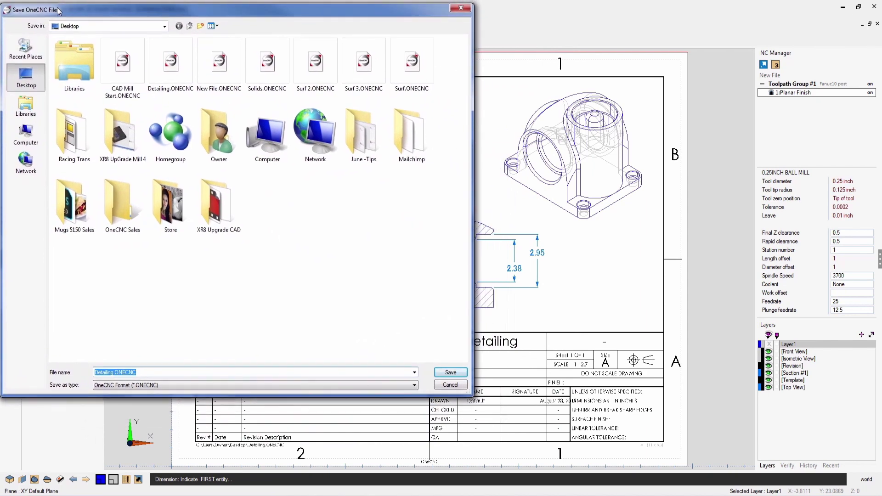
{"action": "left_click", "coordinate": [154, 385]}
{"action": "left_click", "coordinate": [126, 453]}
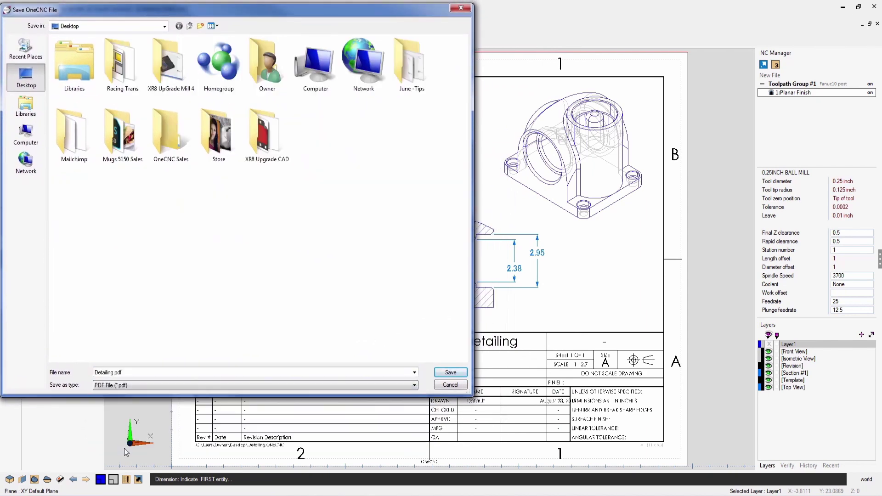
{"action": "left_click", "coordinate": [450, 372]}
{"action": "left_click", "coordinate": [440, 288]}
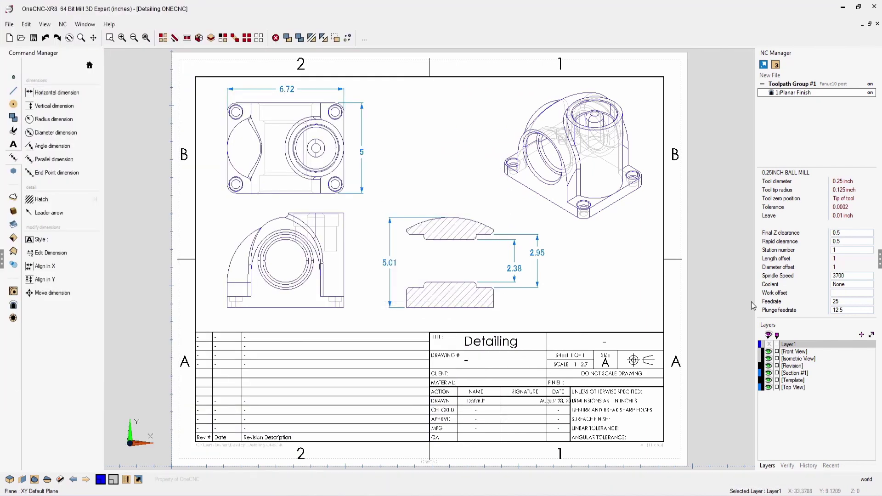
Examine the views, dimensions and title block of the exported Detailing.pdf in Adobe Reader, and return to OneCNC.
{"action": "left_click_drag", "start_coordinate": [881, 207], "coordinate": [880, 230]}
{"action": "left_click_drag", "start_coordinate": [880, 230], "coordinate": [881, 301]}
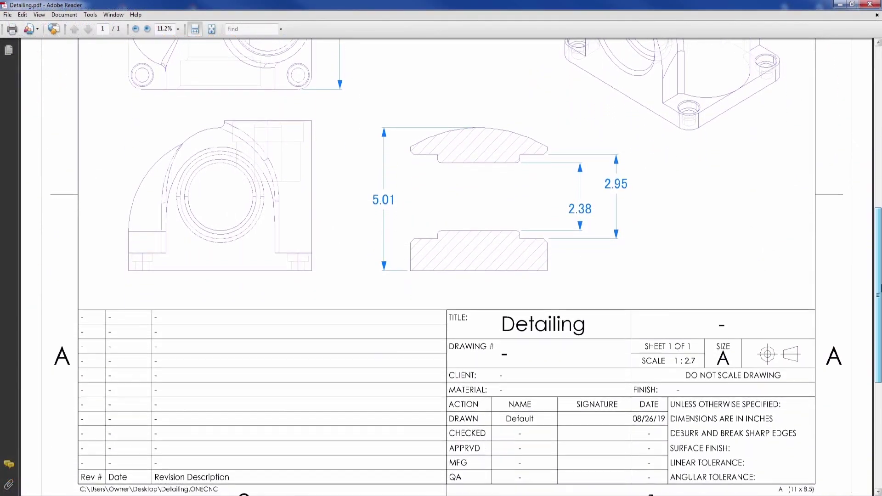
{"action": "scroll", "coordinate": [866, 212], "scroll_direction": "up", "scroll_amount": 5}
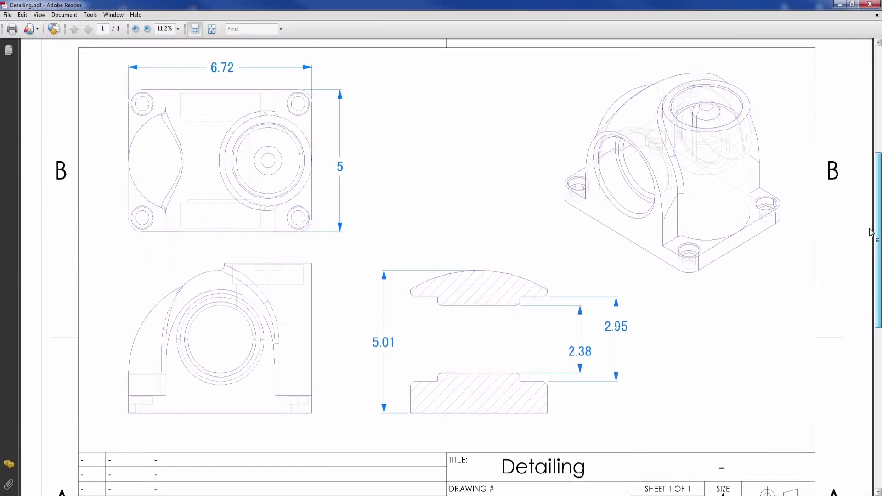
{"action": "left_click_drag", "start_coordinate": [867, 211], "coordinate": [866, 209]}
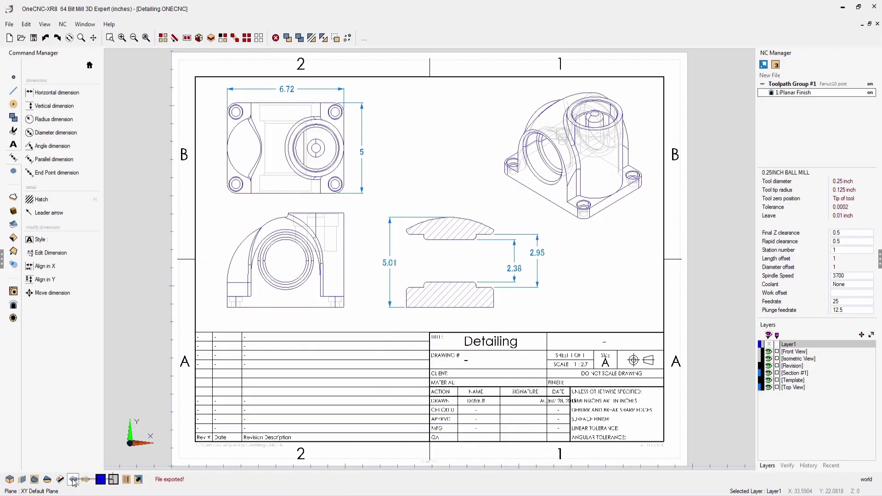
Return from the drawing page to the O2 Pump Port model and bring back the main command list.
{"action": "left_click", "coordinate": [73, 480]}
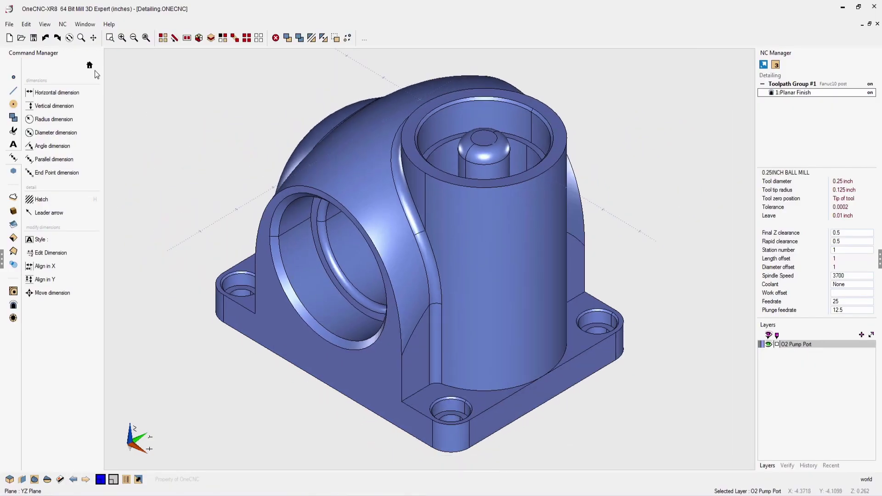
{"action": "left_click", "coordinate": [90, 66]}
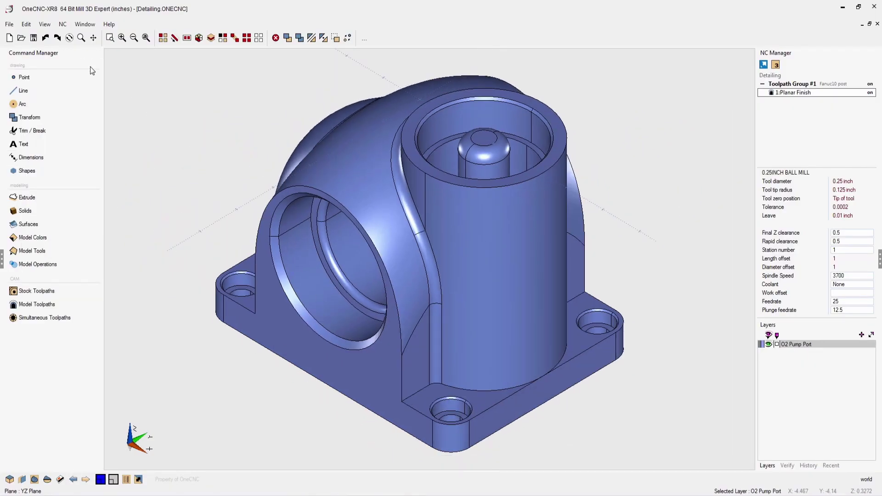